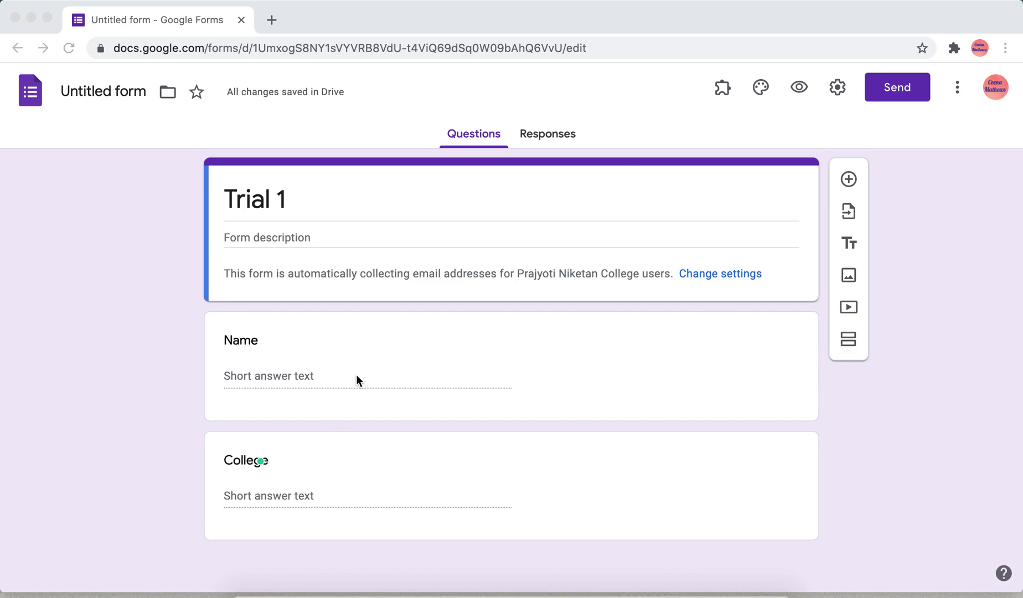
Step: Create the form's linked responses spreadsheet from its Responses view and bring up the Add-ons menu
click(548, 136)
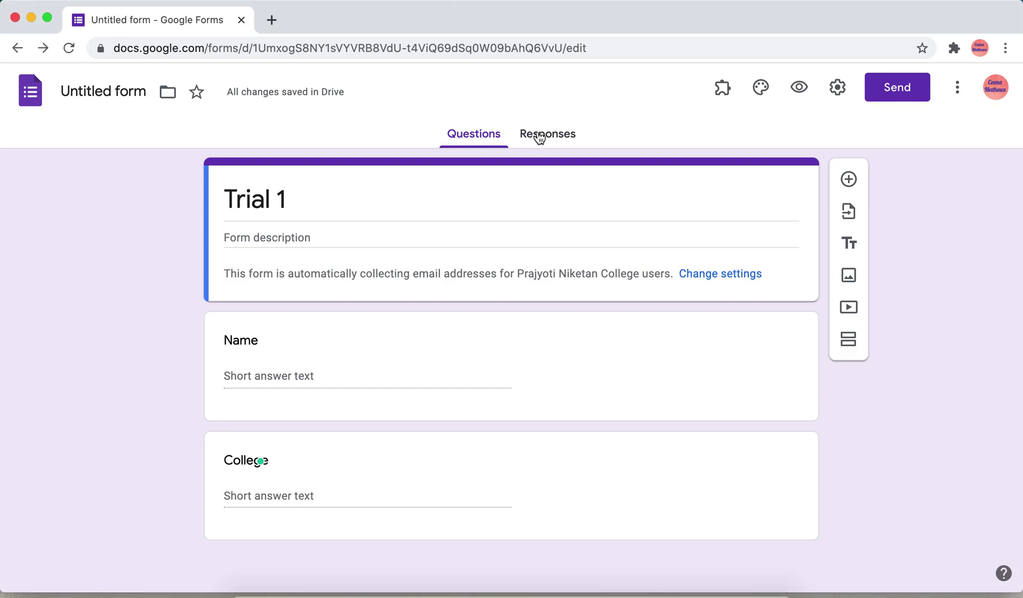
click(540, 138)
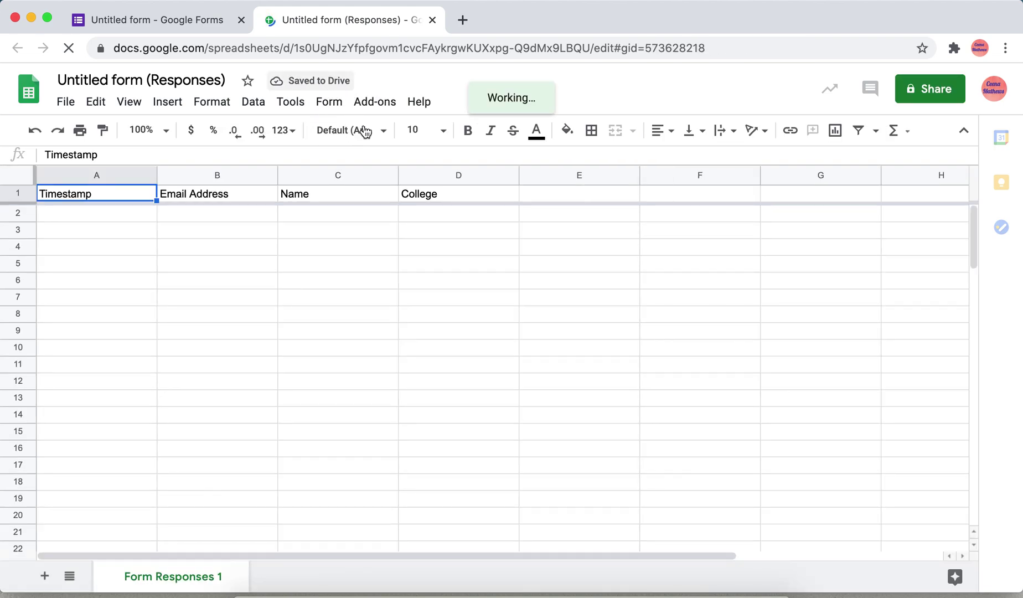
click(375, 102)
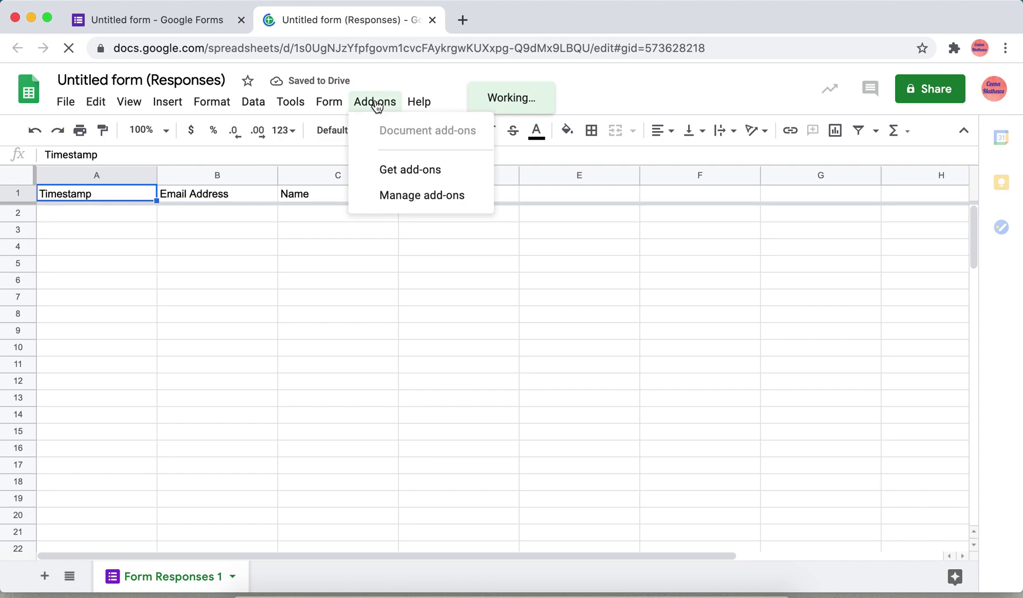
click(411, 175)
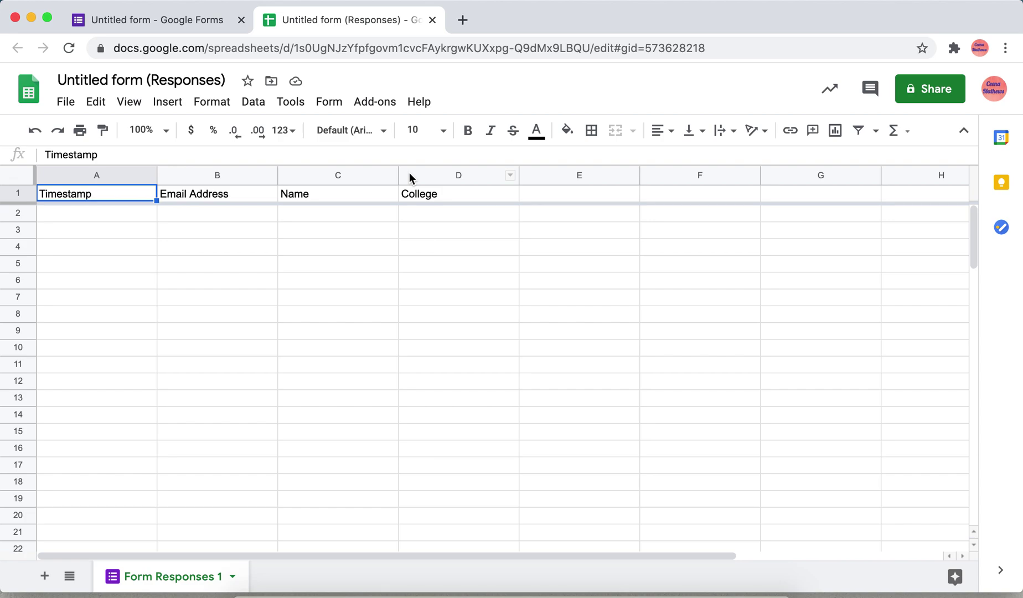
click(375, 102)
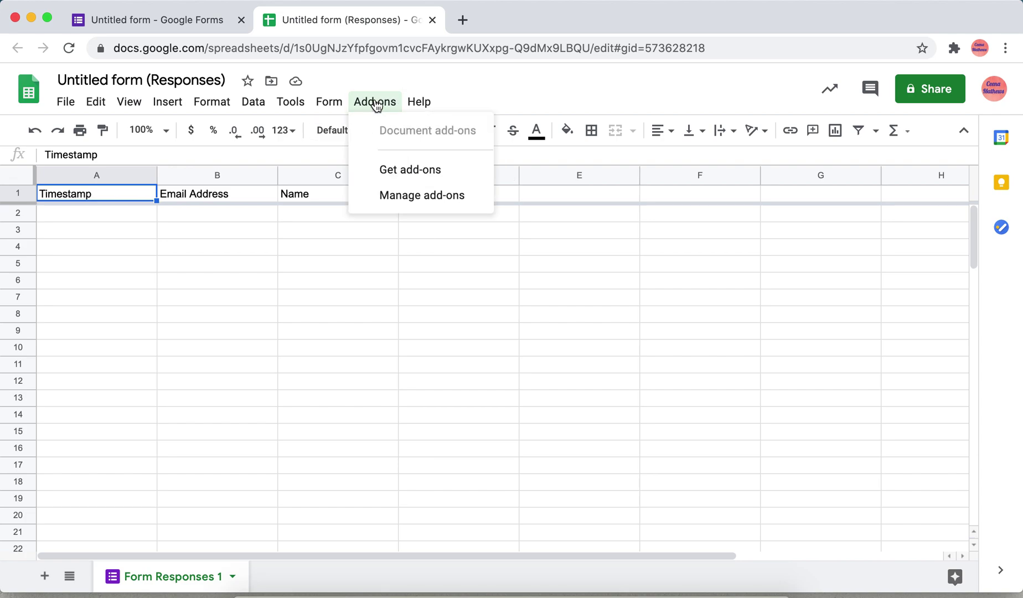
Step: Search the marketplace for Autocrat, open its details page and start installing it
click(387, 172)
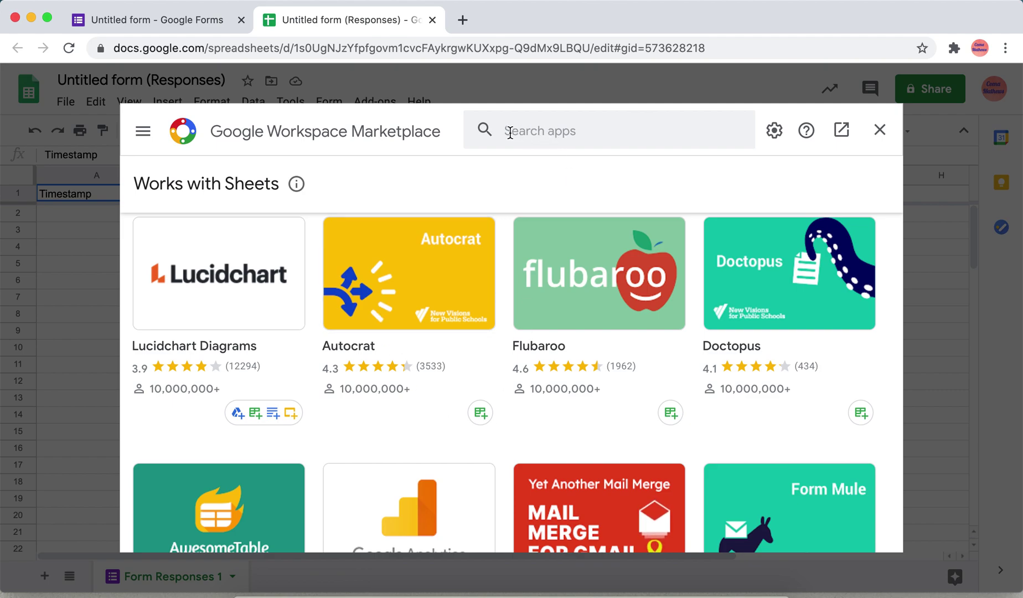
click(554, 132)
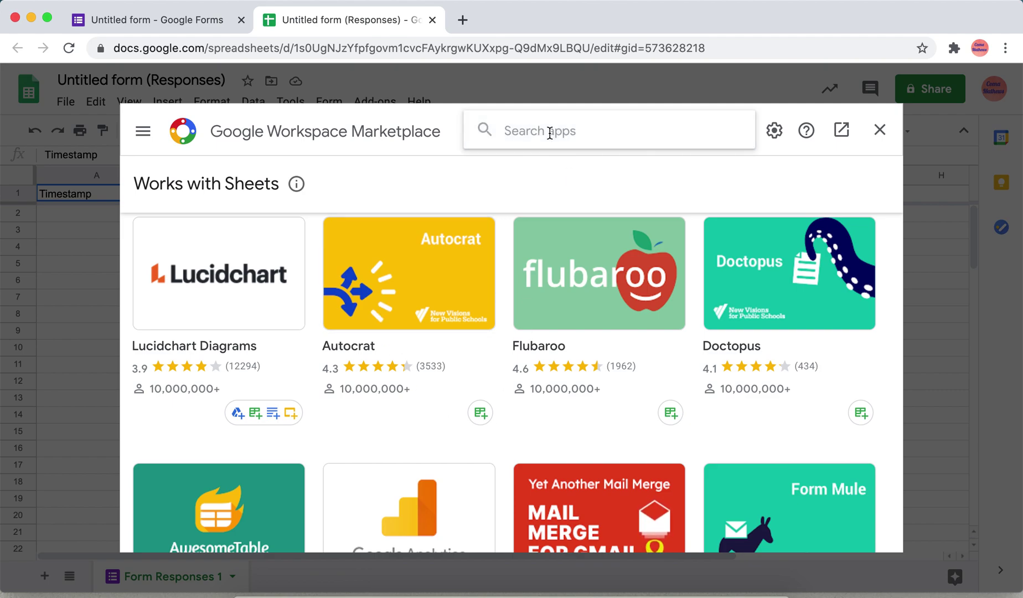
text(a)
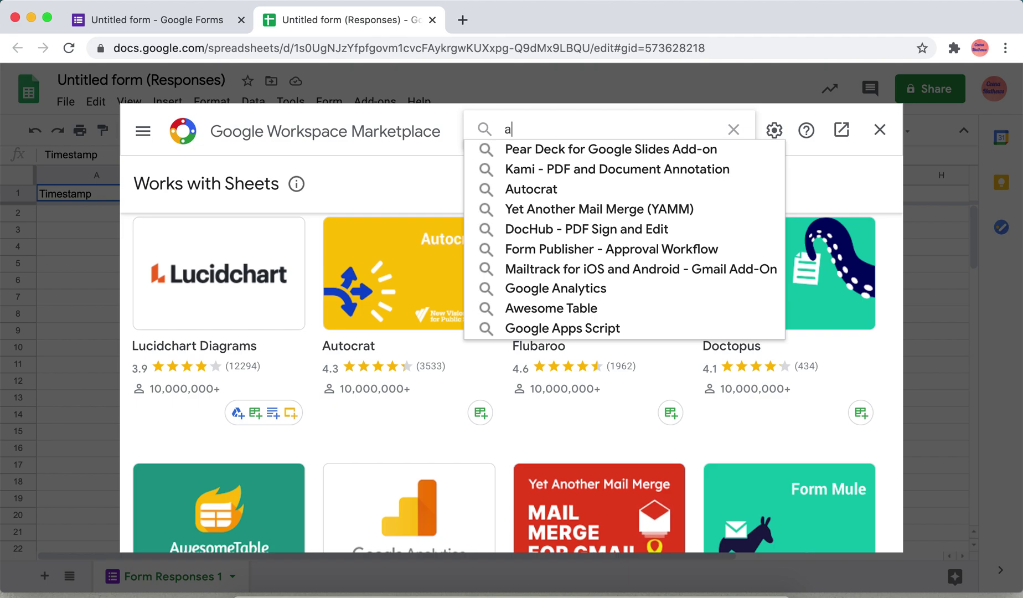
text(u)
click(553, 150)
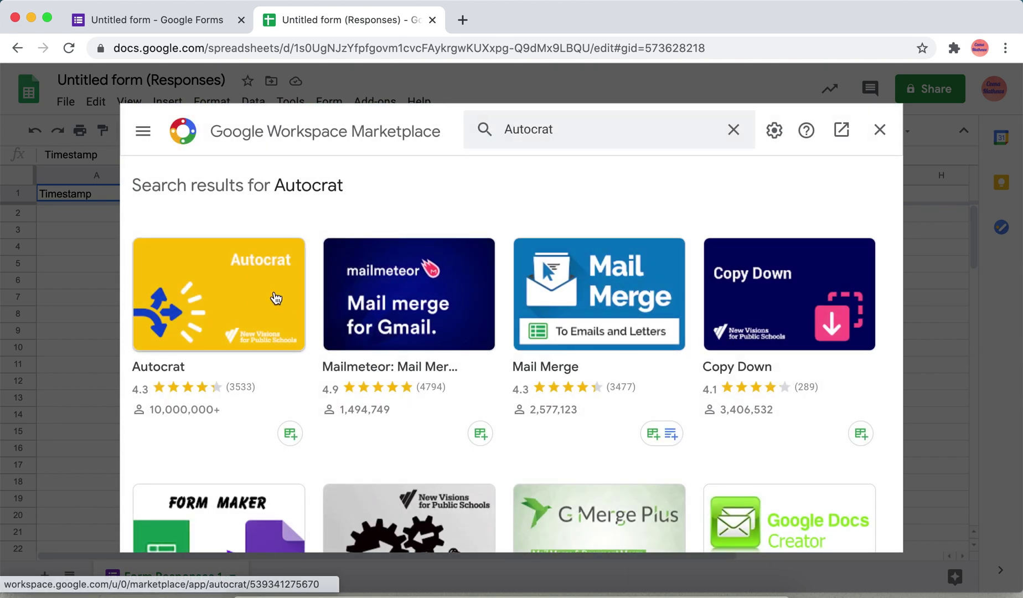
click(273, 294)
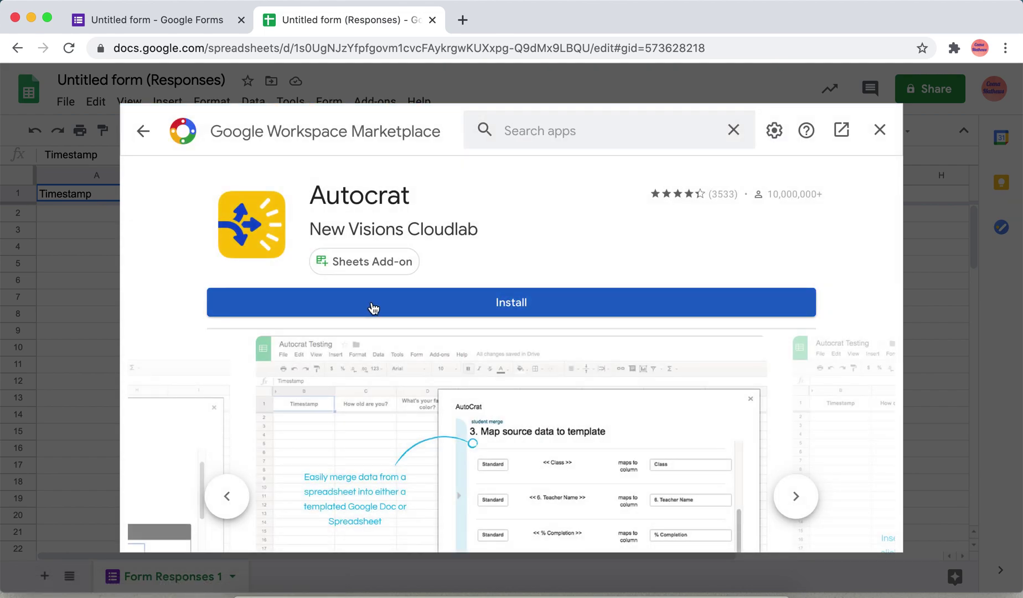
click(383, 304)
Step: Authorize Autocrat with the school account and allow all its requested permissions
click(609, 426)
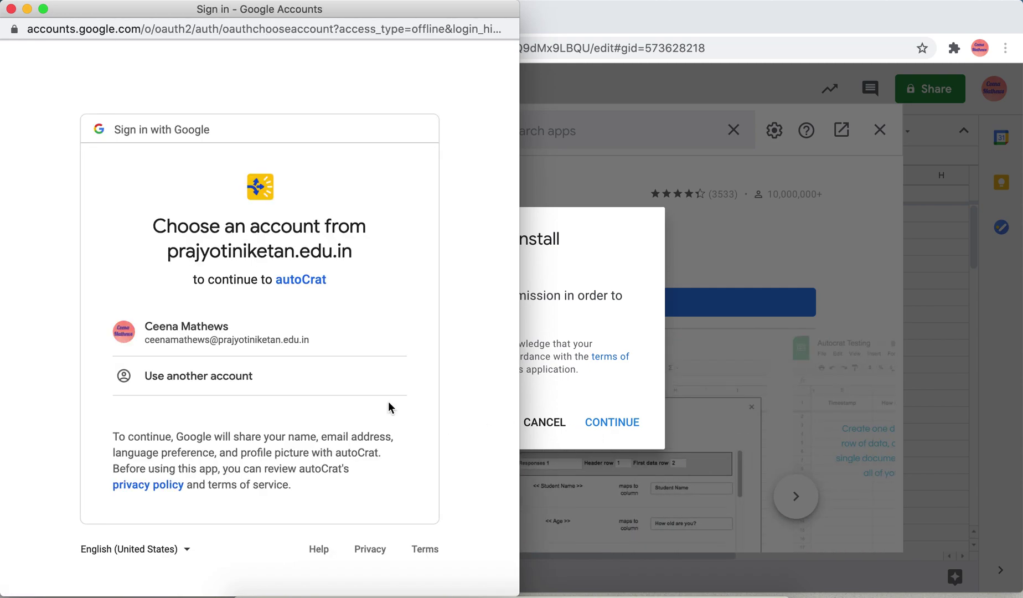
click(241, 334)
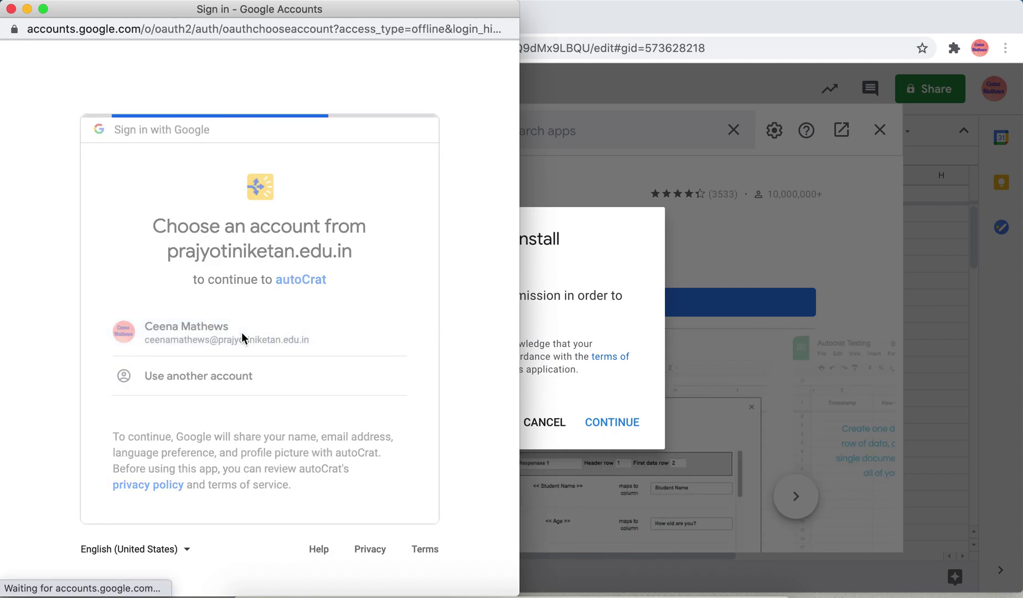
click(482, 302)
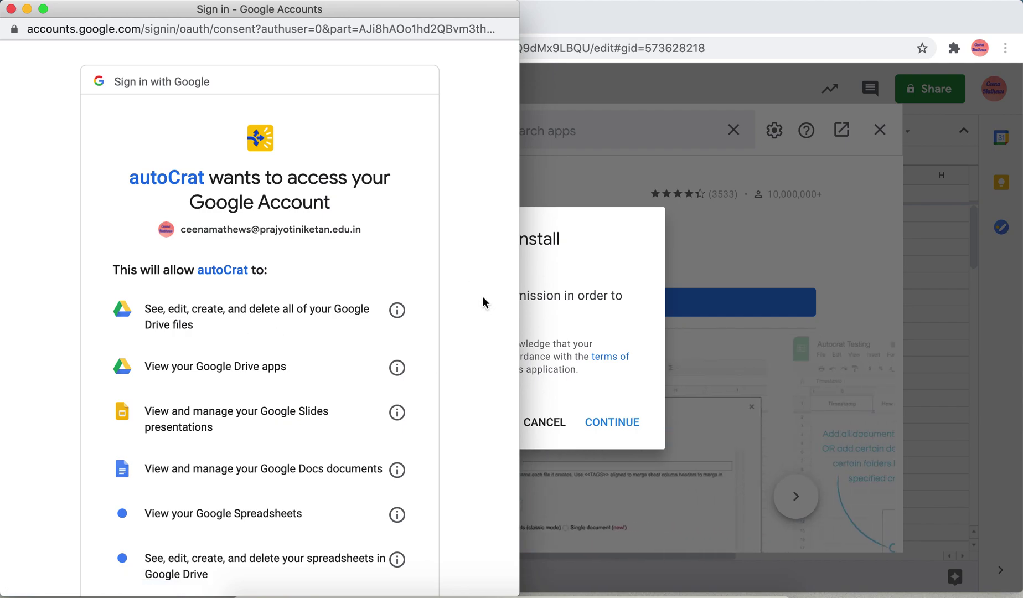
scroll(483, 302, down, 10)
scroll(482, 302, down, 5)
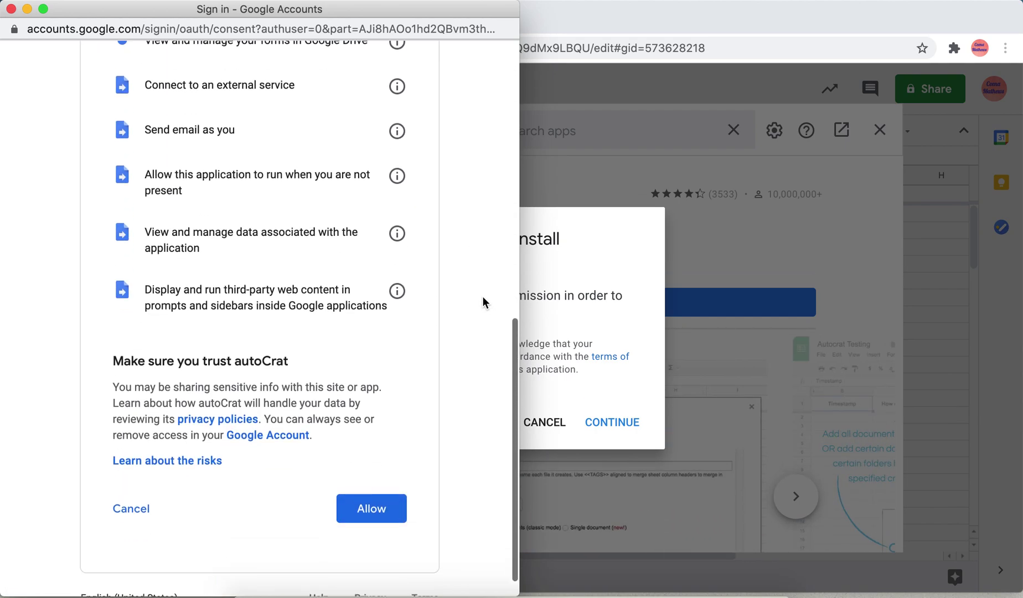
click(343, 481)
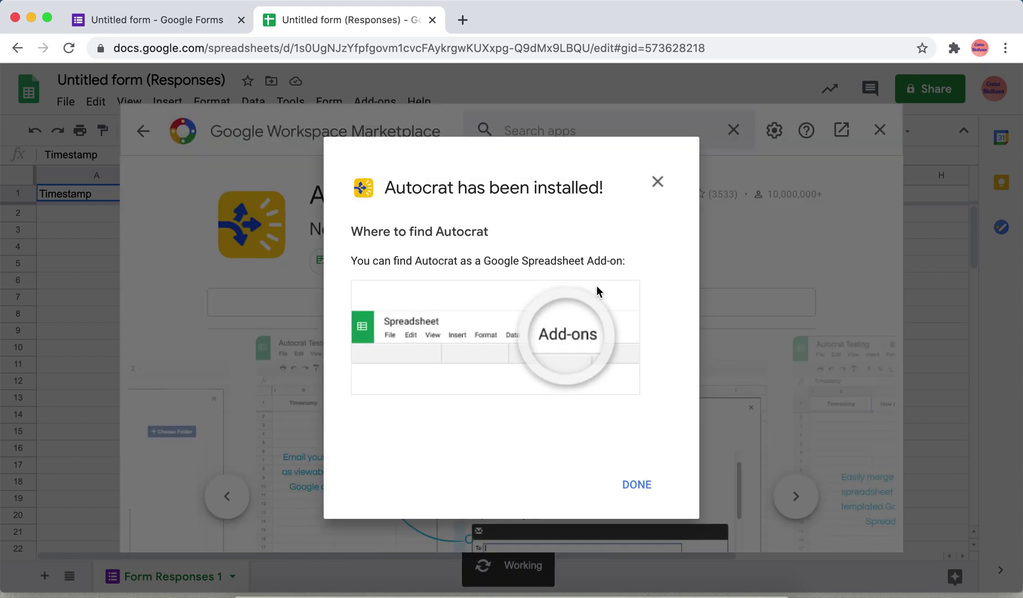
Step: Dismiss the 'Autocrat has been installed!' notice and close the Marketplace
click(636, 485)
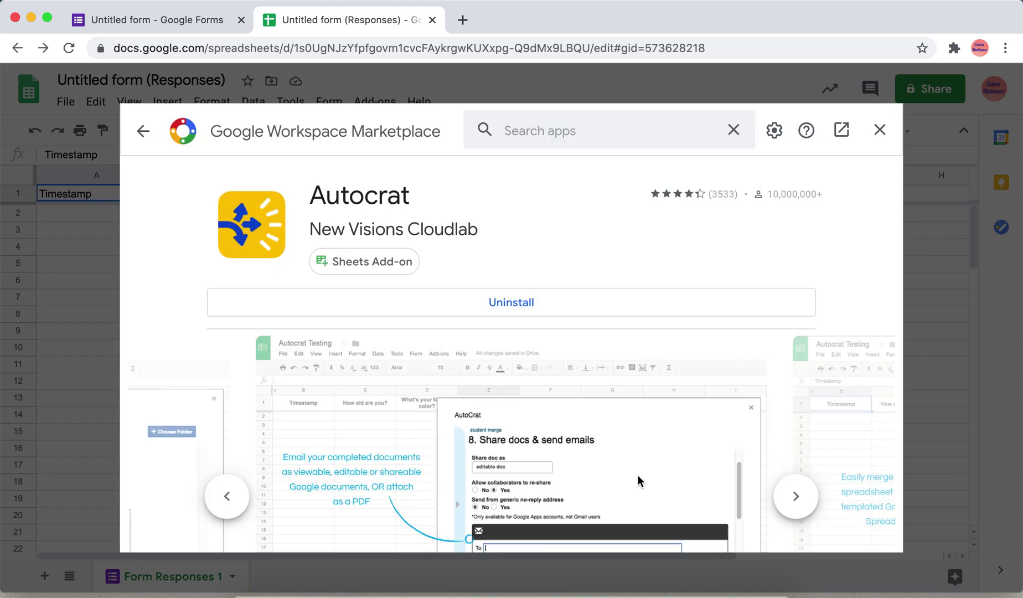
click(875, 127)
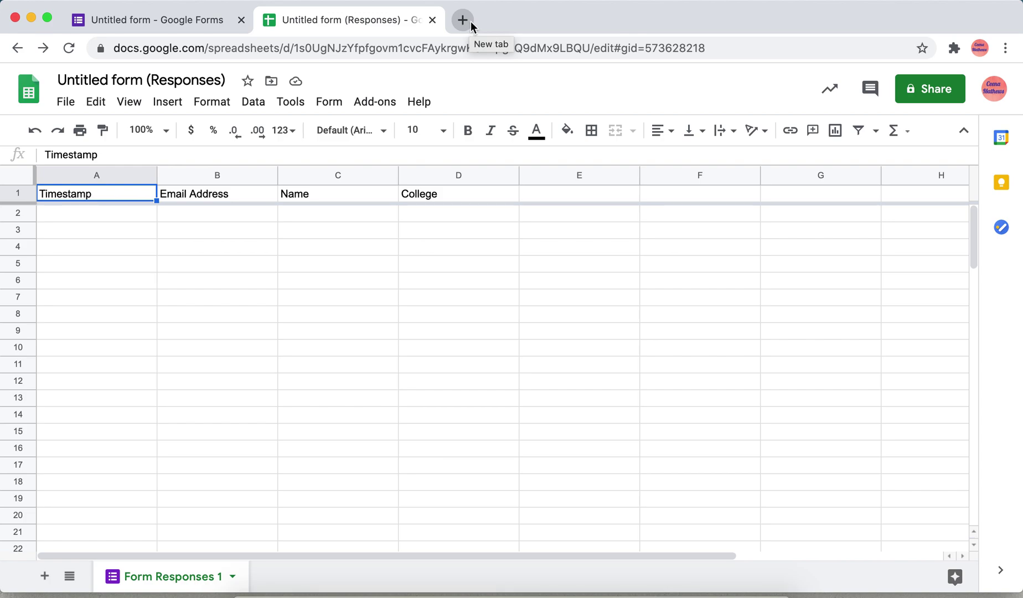
Step: Open Google Slides in a new Chrome tab from the Google apps grid
click(463, 21)
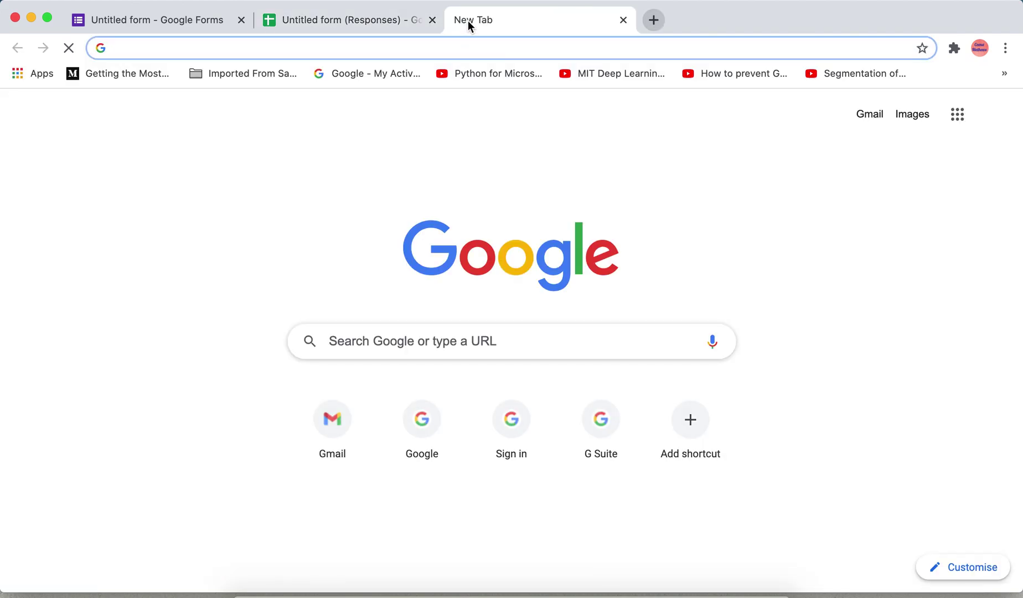
click(963, 125)
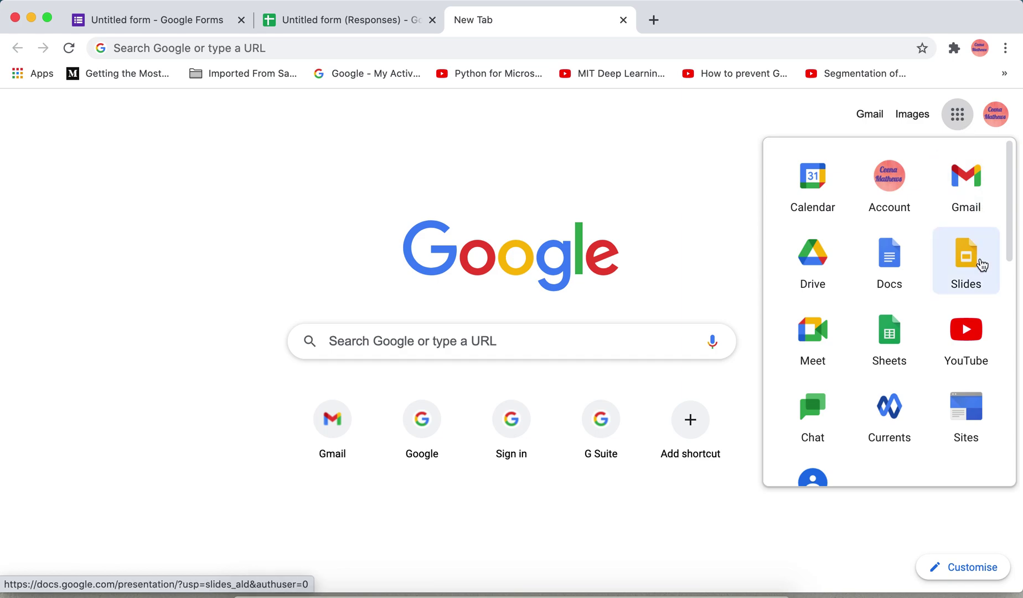
click(978, 264)
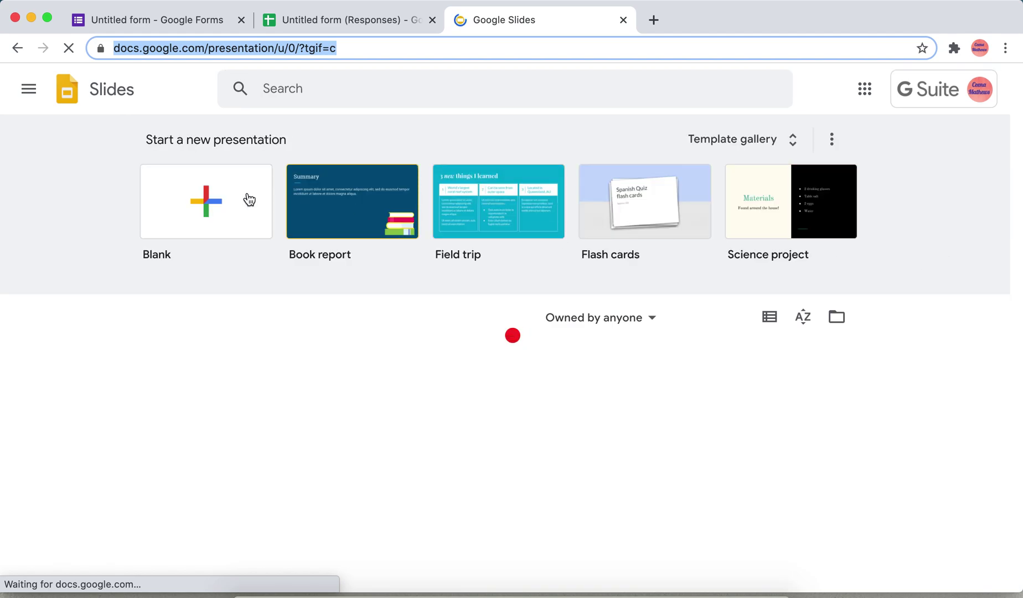
click(243, 198)
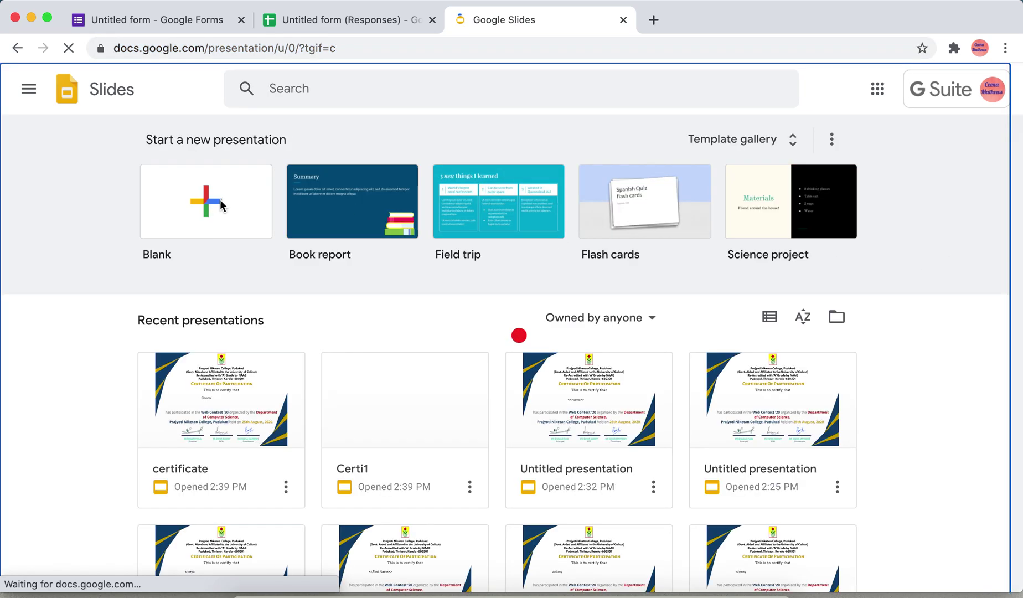
Step: Start a blank presentation and delete its subtitle and title placeholders
click(219, 200)
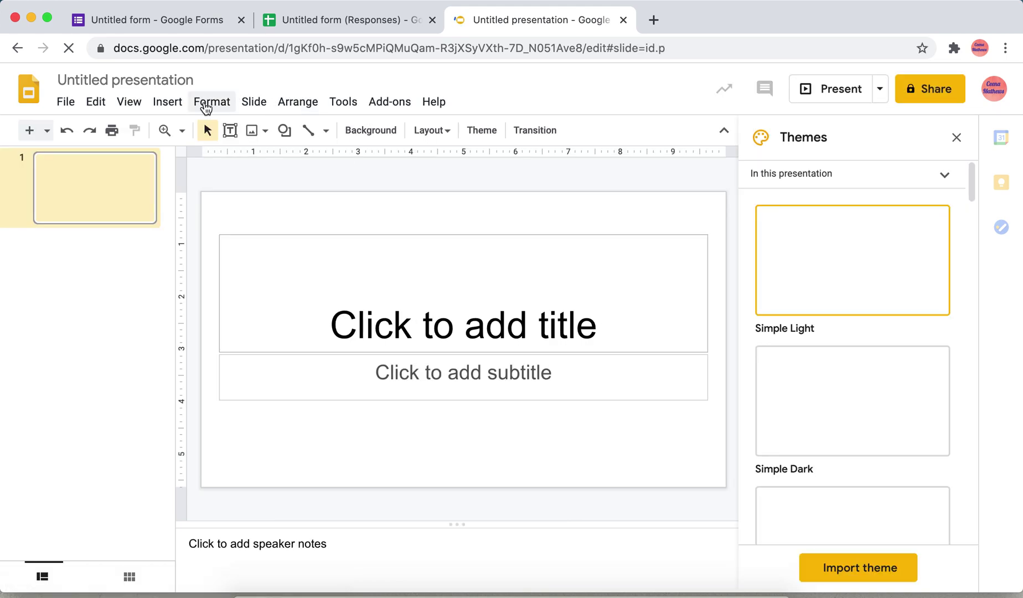
click(411, 305)
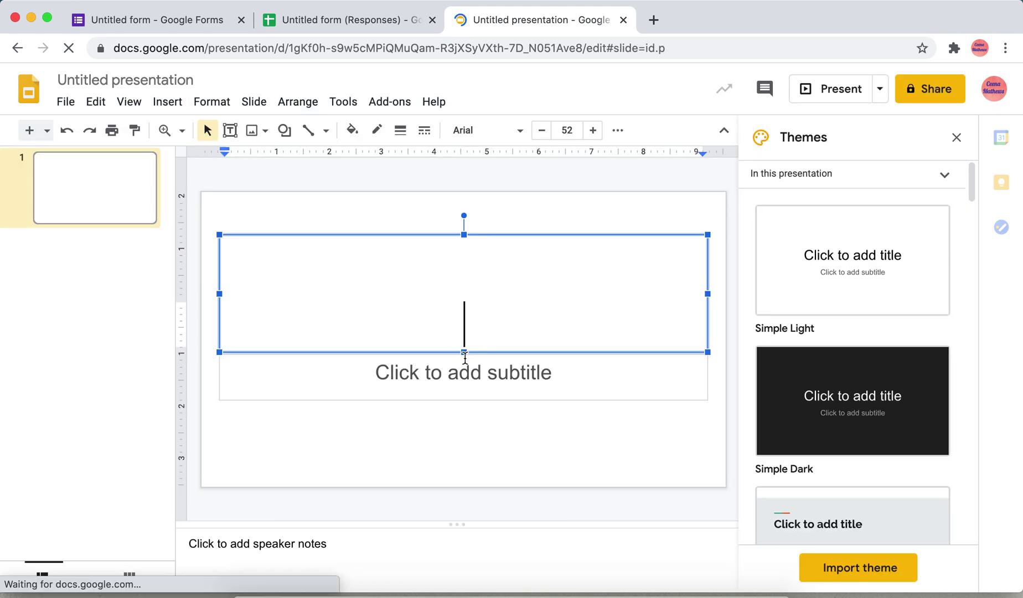
click(466, 376)
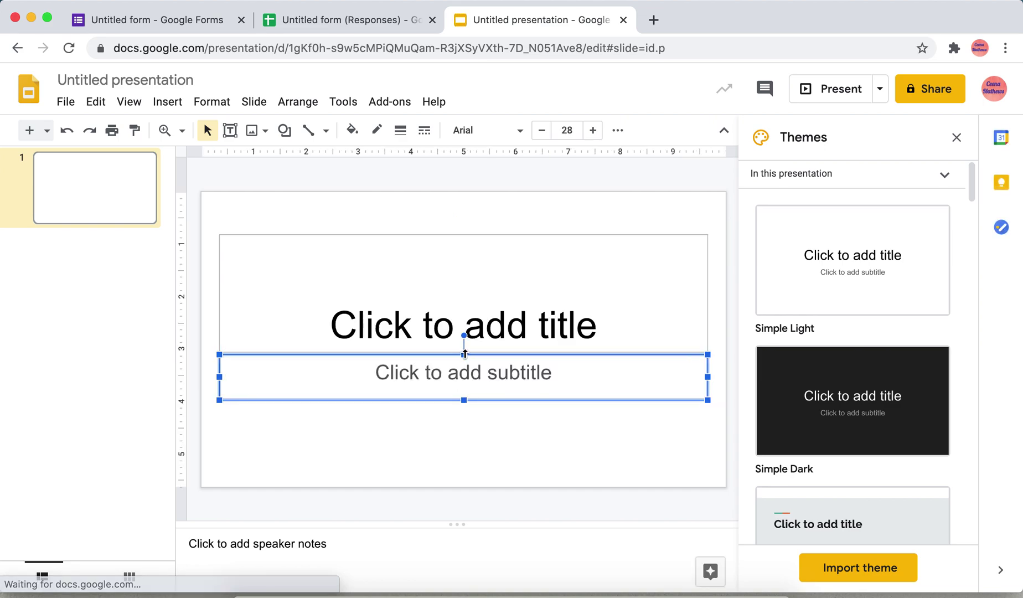
key(BackSpace)
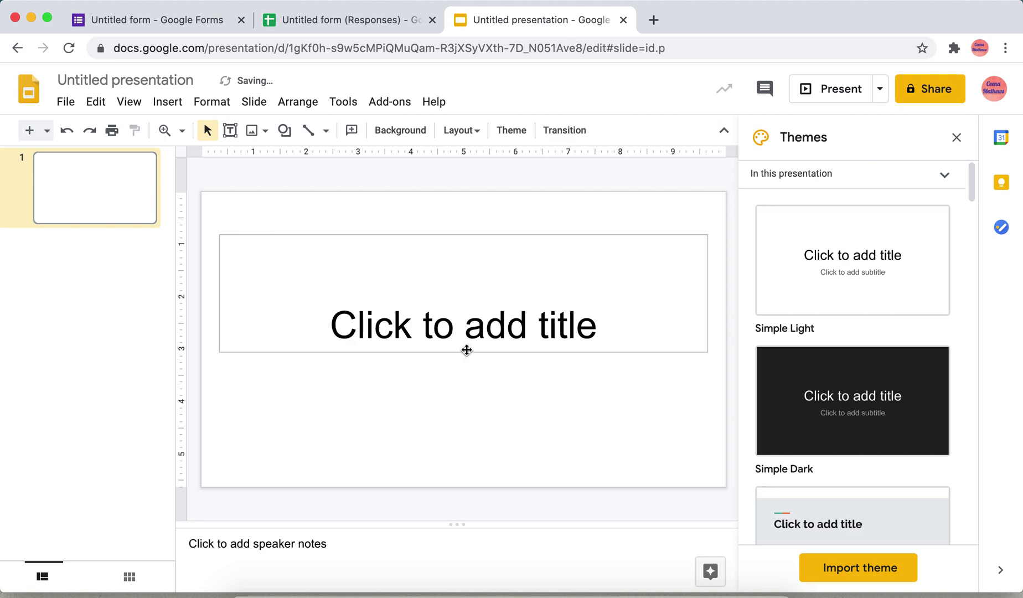
click(468, 343)
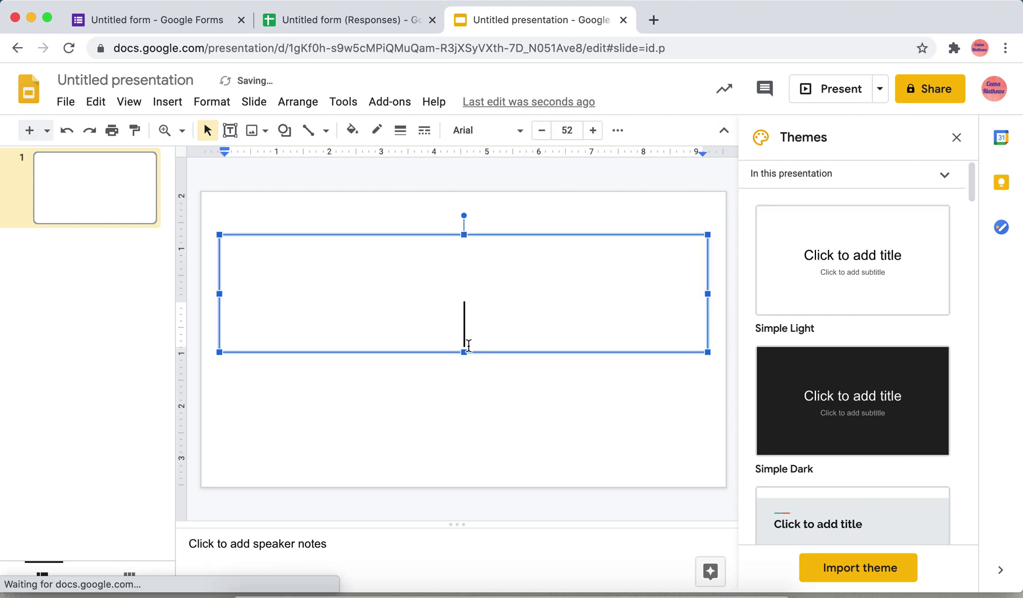
click(463, 231)
key(BackSpace)
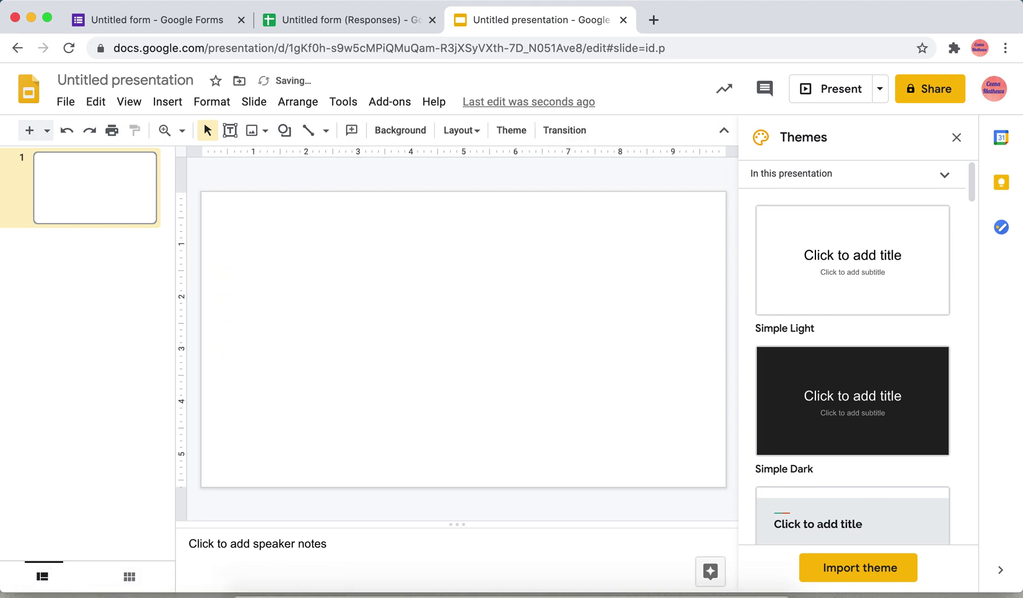
click(169, 105)
Step: Upload participation-certificate (1).png from the computer onto the slide
mouse_move(211, 101)
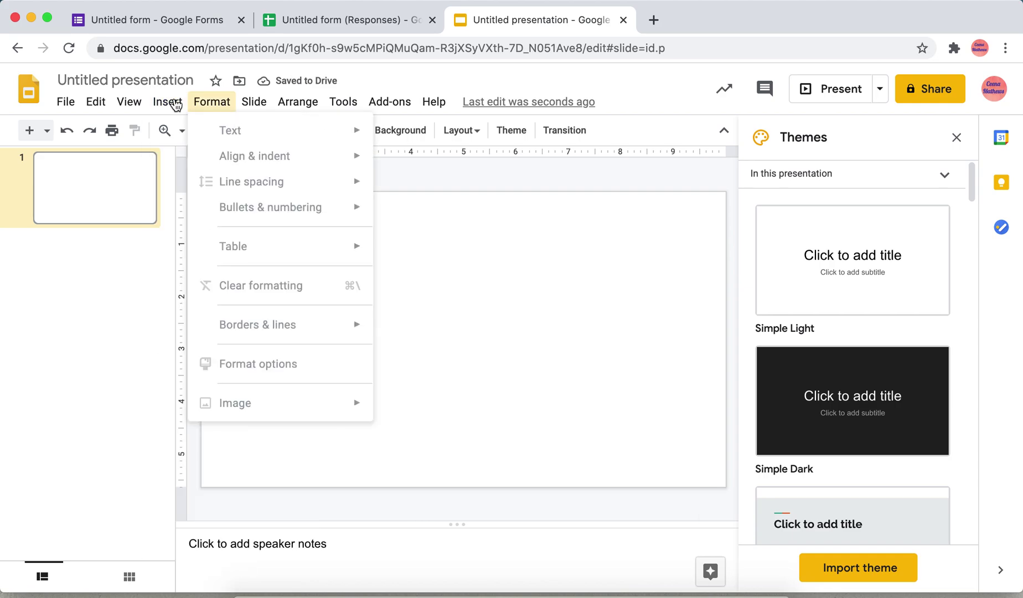
mouse_move(169, 102)
mouse_move(304, 131)
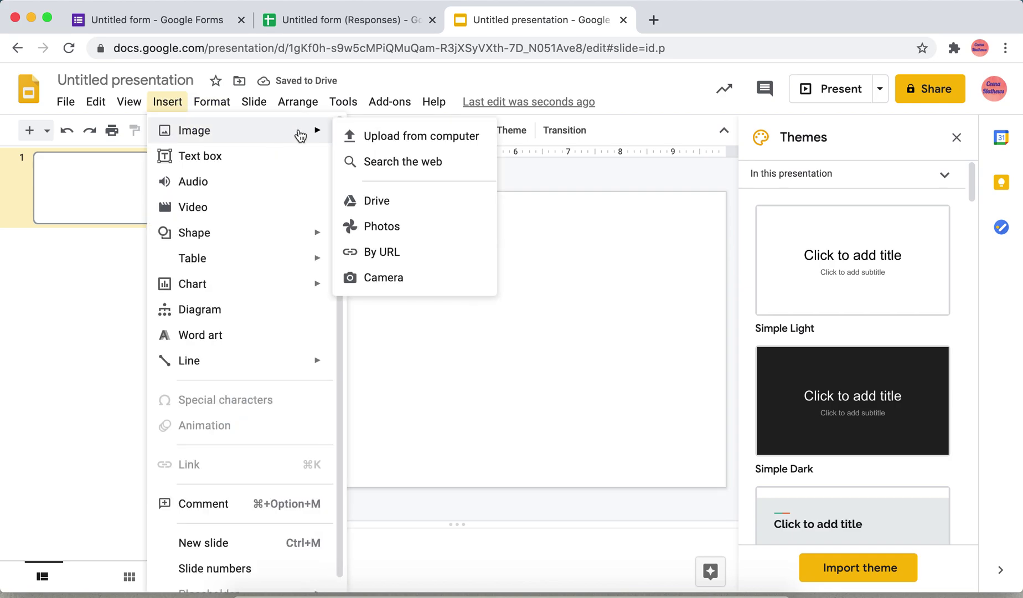
click(372, 138)
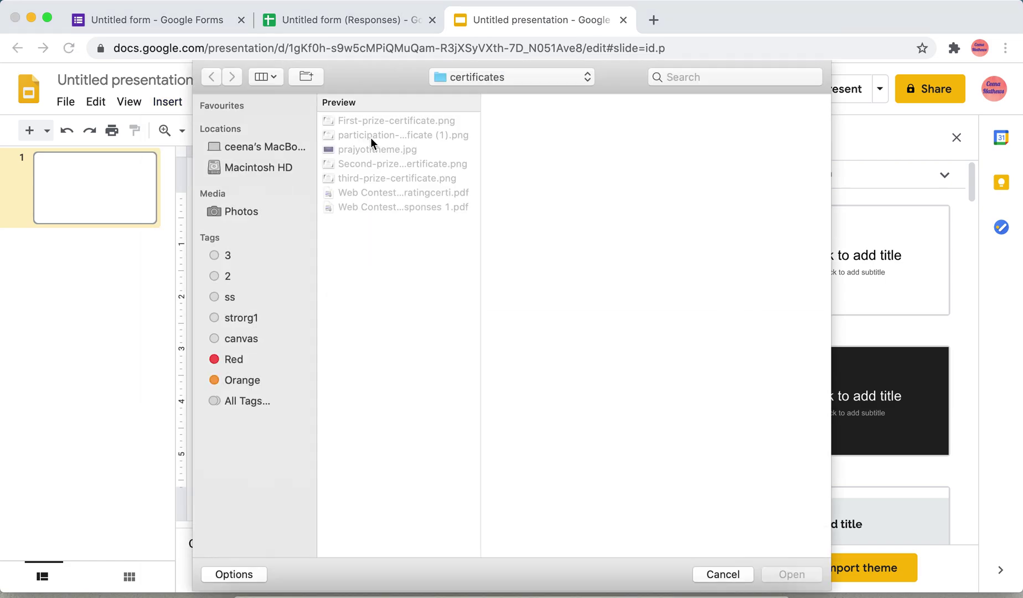
click(371, 137)
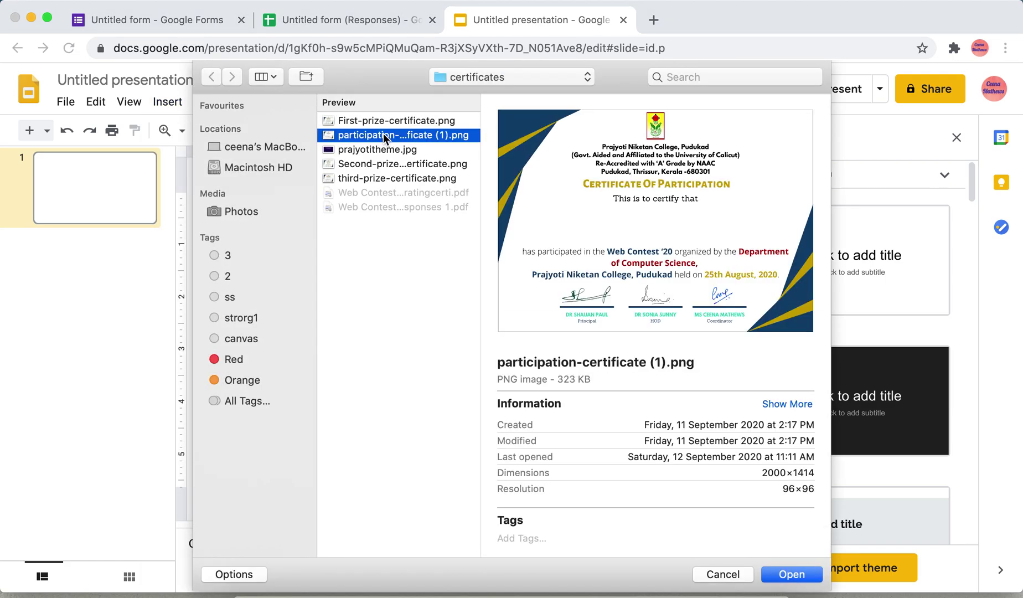
click(784, 575)
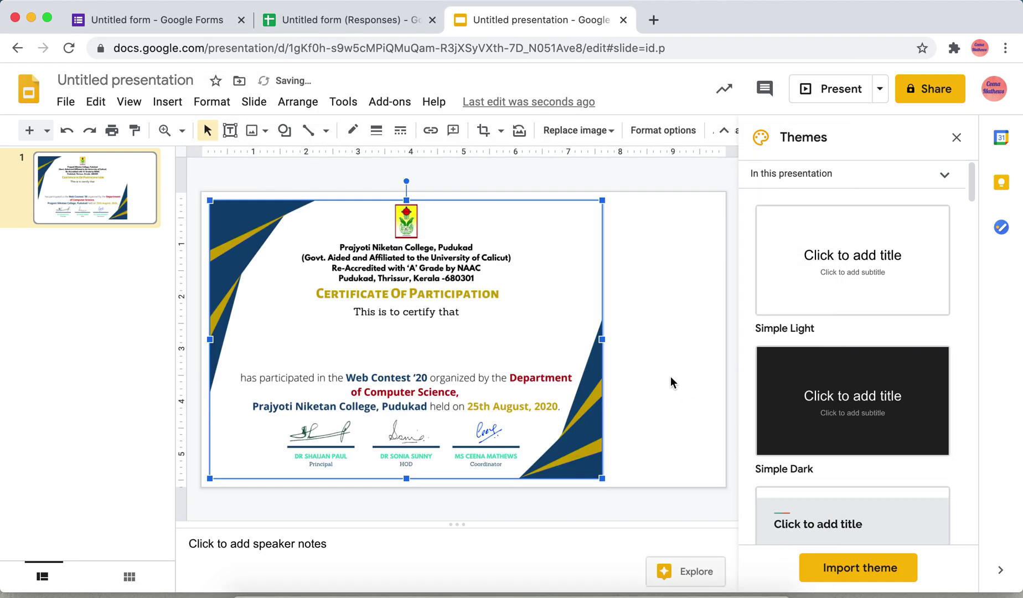
Step: Stretch the certificate image out to the slide's right, top and left edges
drag(603, 340, 725, 334)
drag(468, 202, 467, 192)
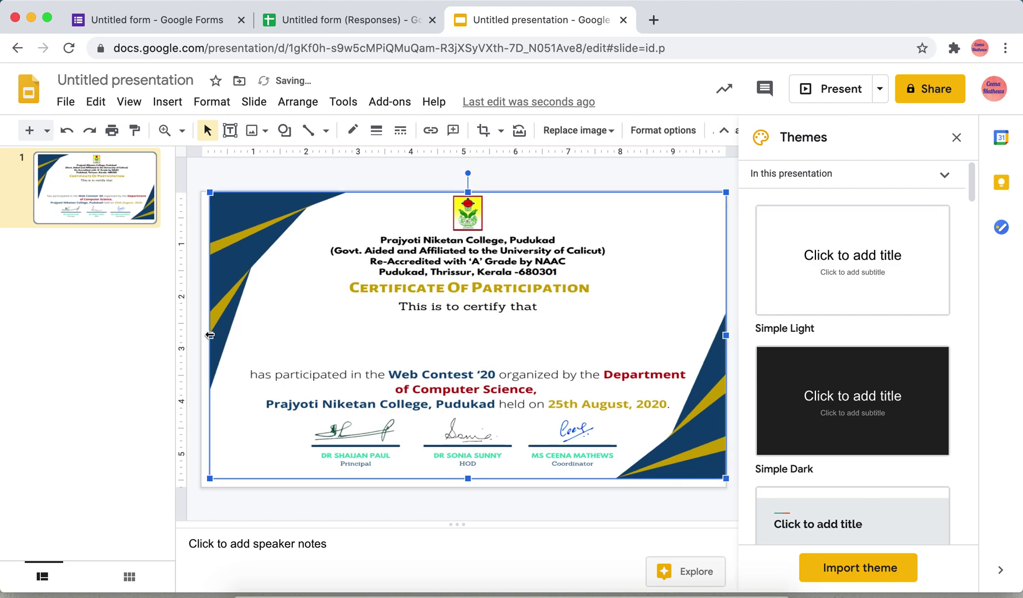
drag(209, 335, 202, 336)
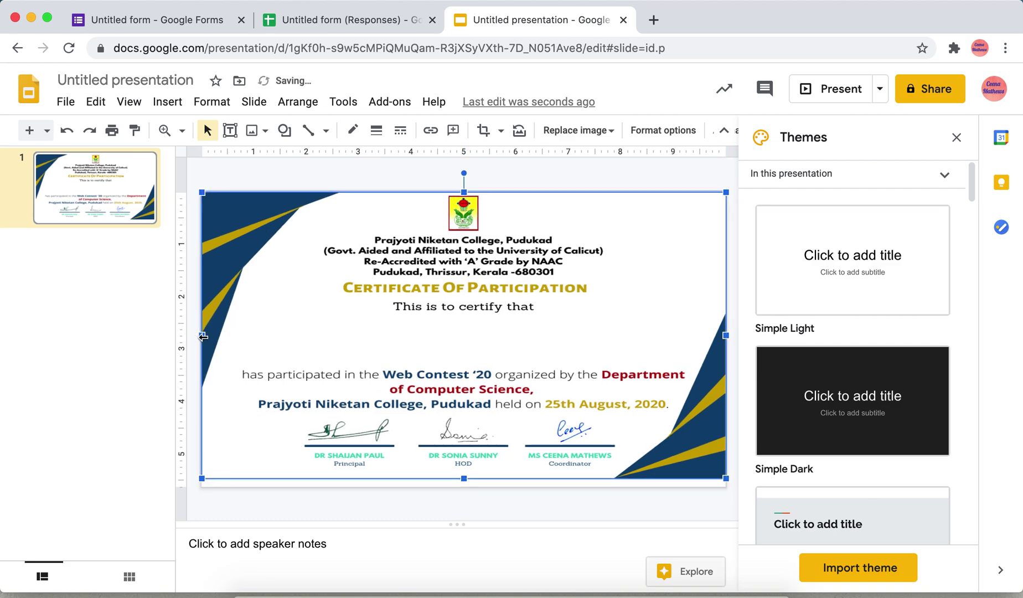
Step: Stretch the image to the bottom edge and add a widened <<Name>> text box below 'This is to certify that'
drag(463, 478, 467, 491)
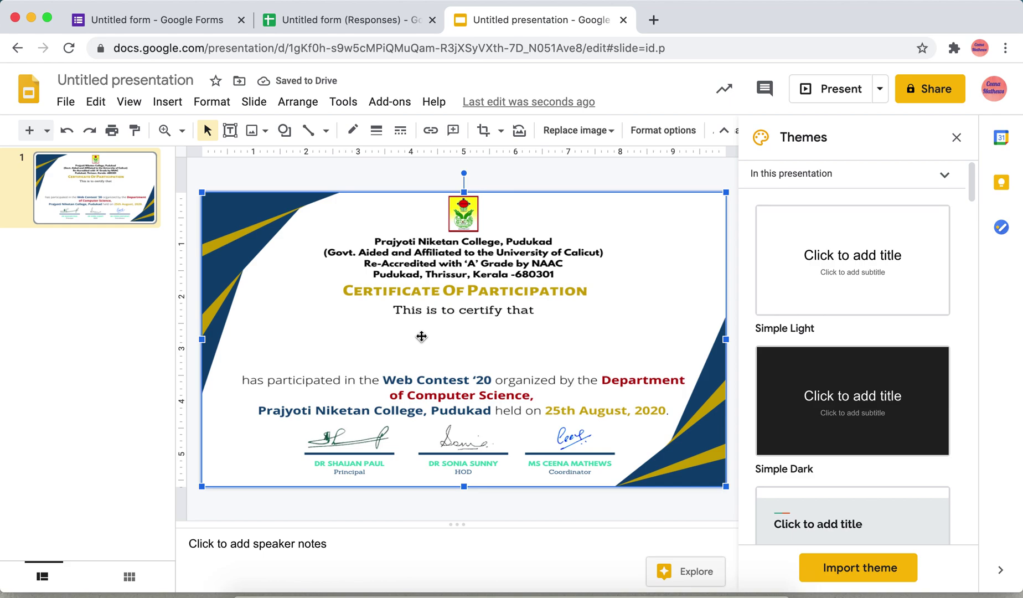
click(231, 133)
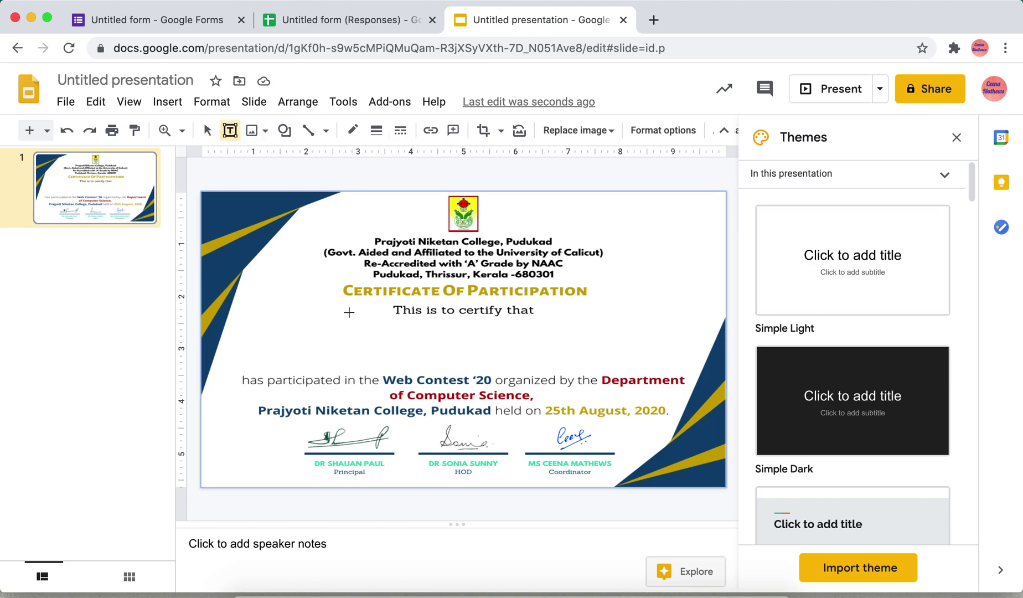
drag(352, 322, 464, 343)
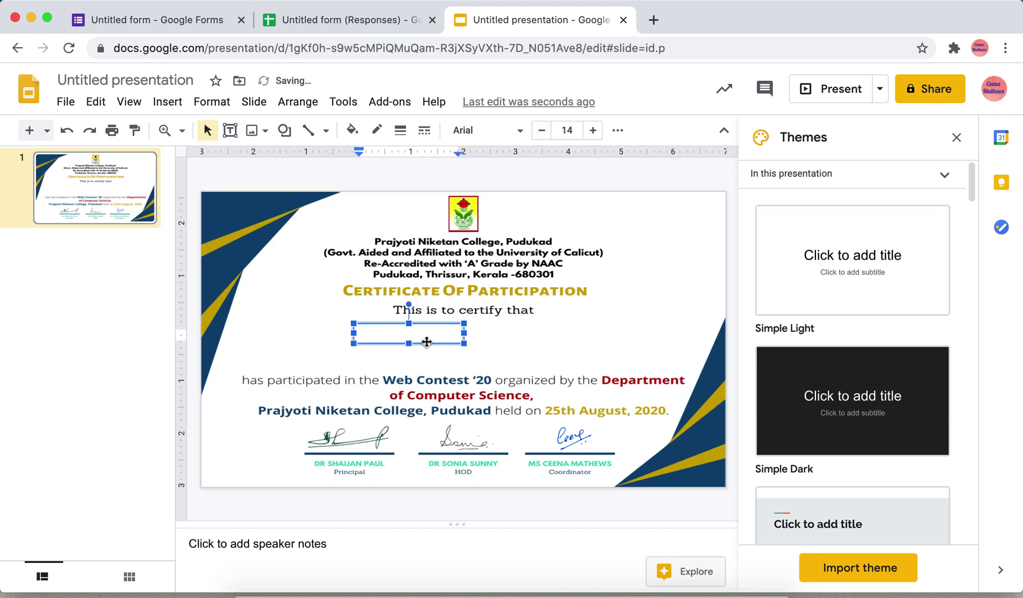
text(<<)
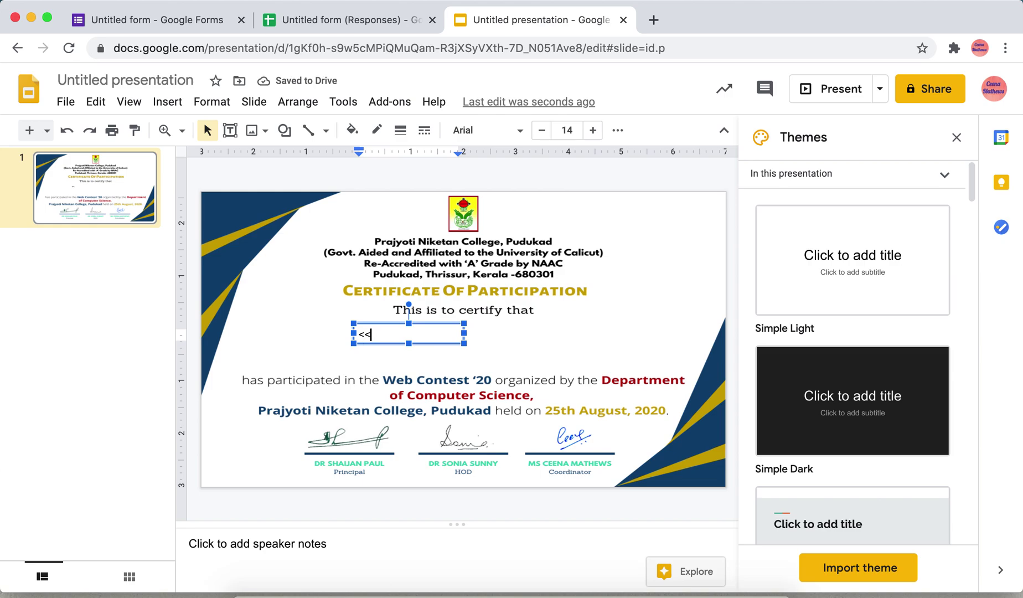
text(Name>>)
drag(468, 335, 552, 330)
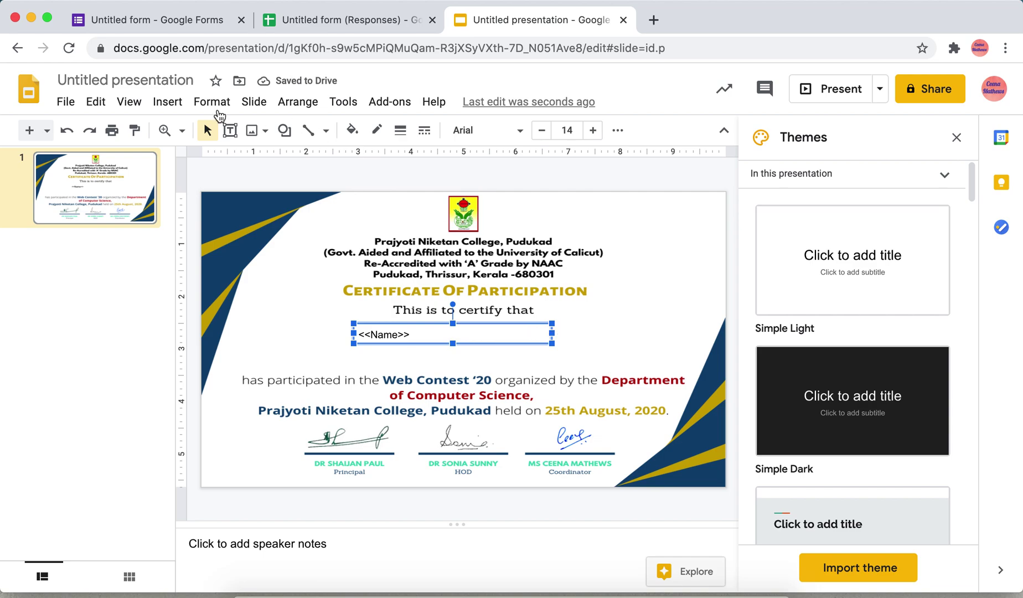
click(230, 130)
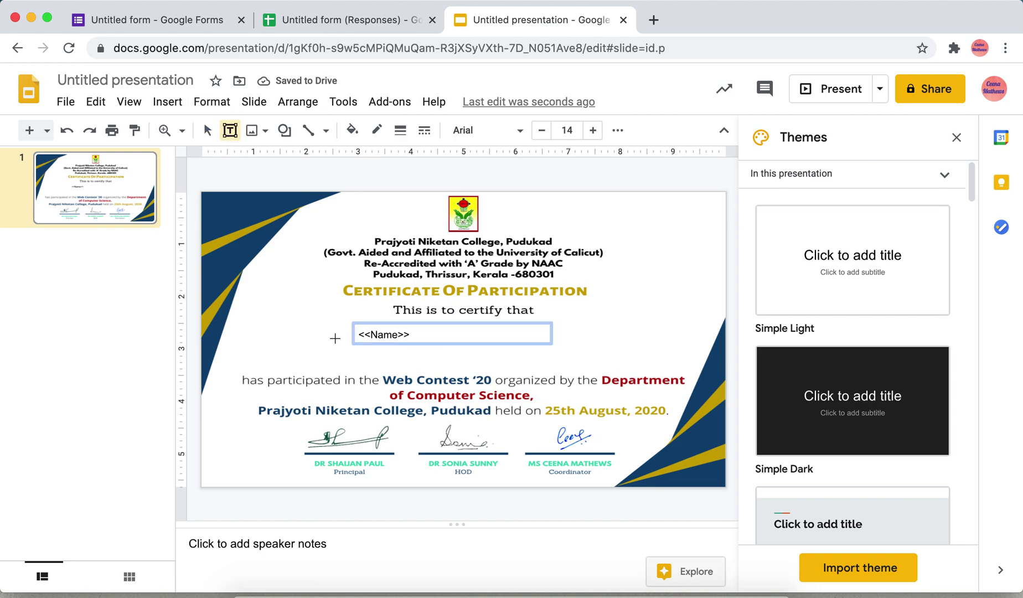
Step: Add a widened <<College>> text box below <<Name>> and align it under that box
drag(332, 353, 495, 374)
text(<)
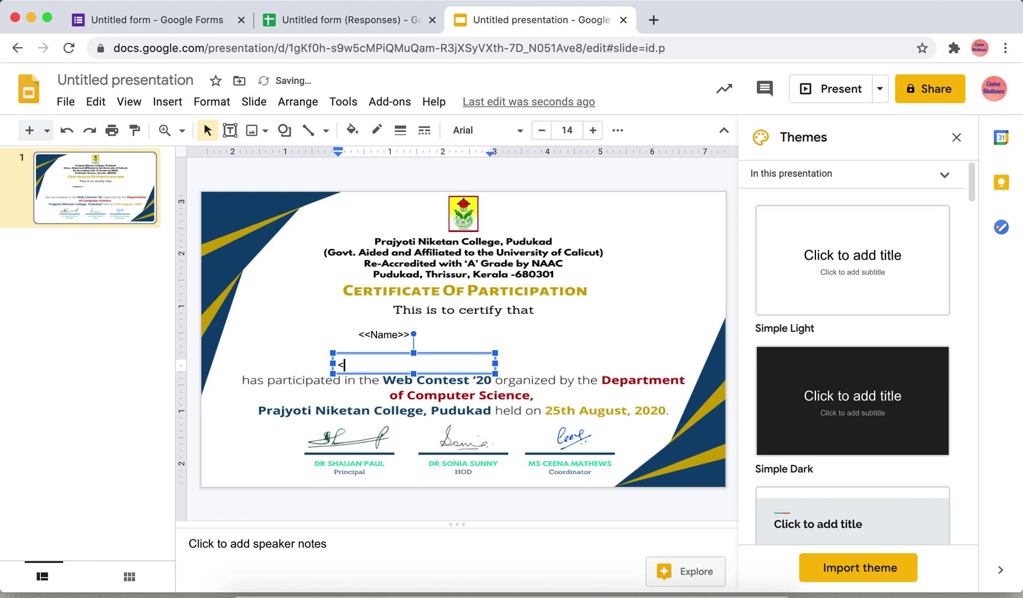
text(<College>>)
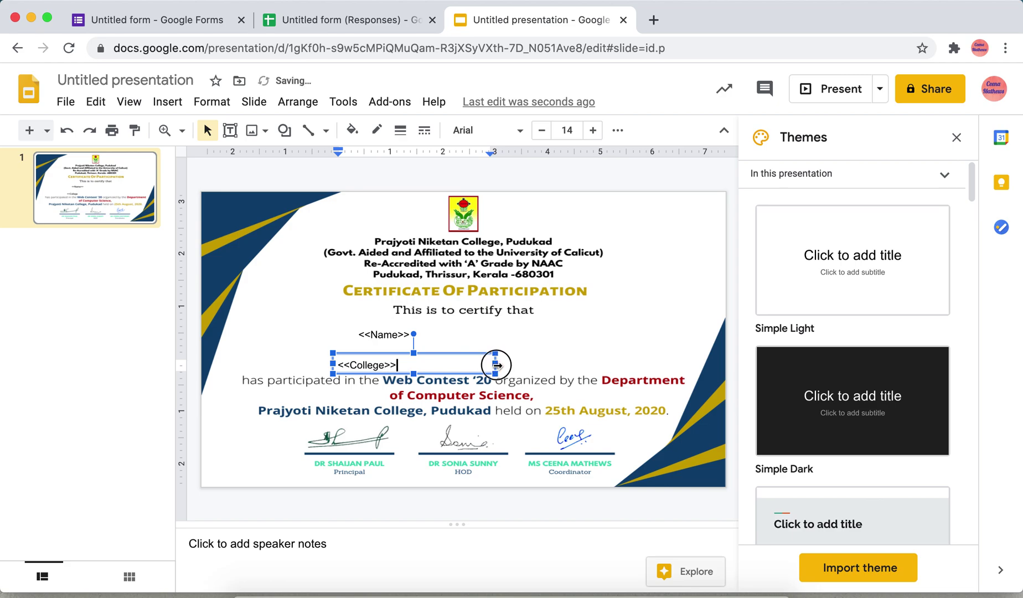
drag(498, 370, 609, 362)
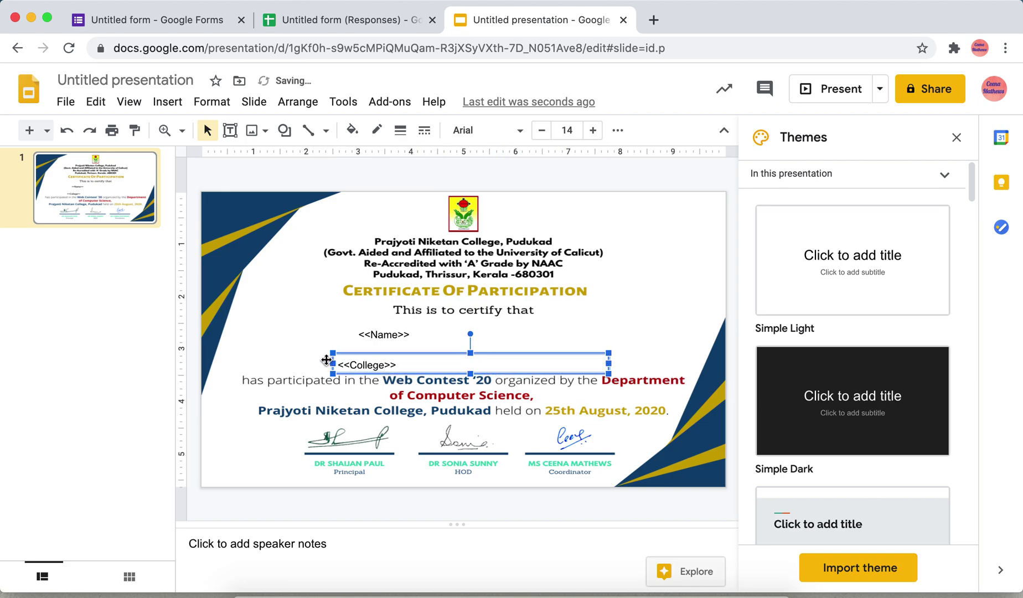
click(327, 361)
click(389, 365)
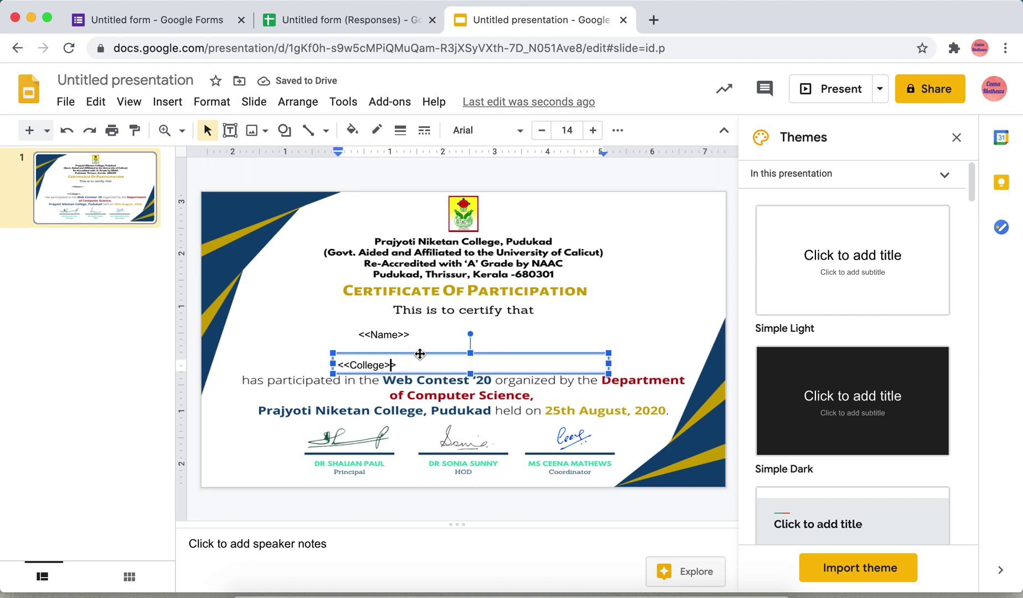
drag(415, 355, 447, 354)
click(392, 334)
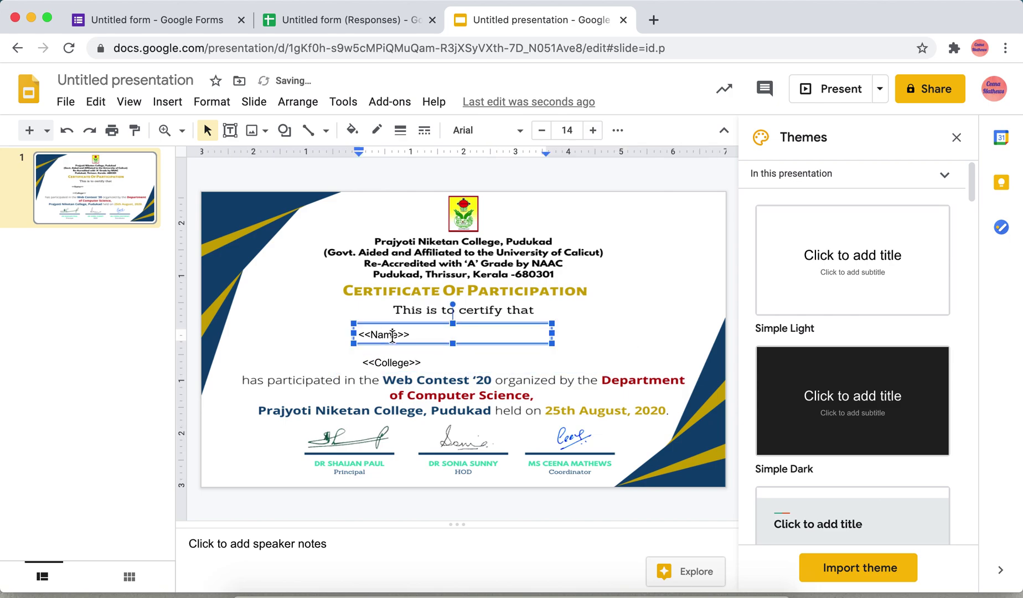
click(406, 357)
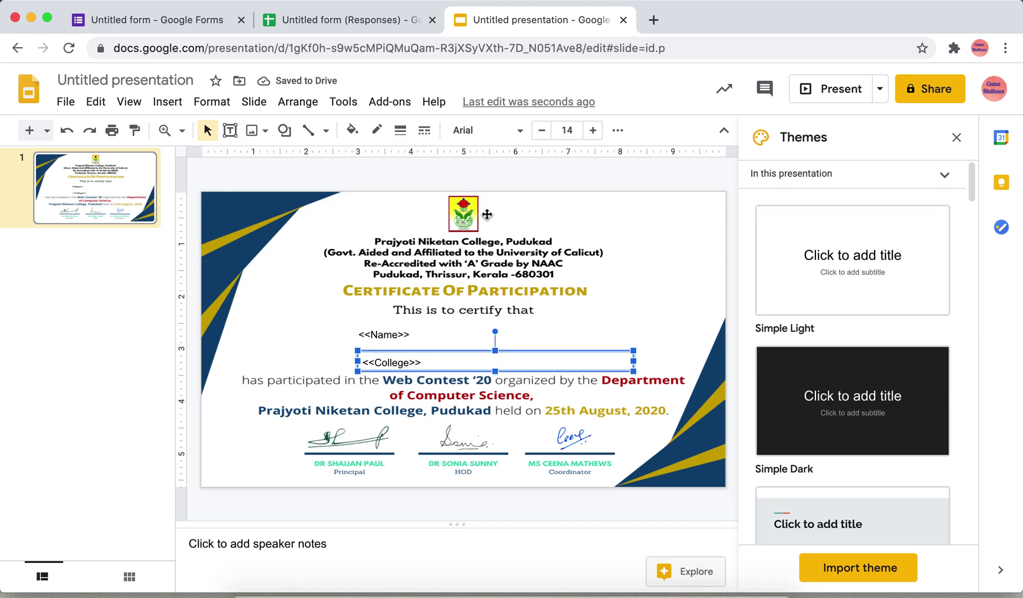
click(354, 20)
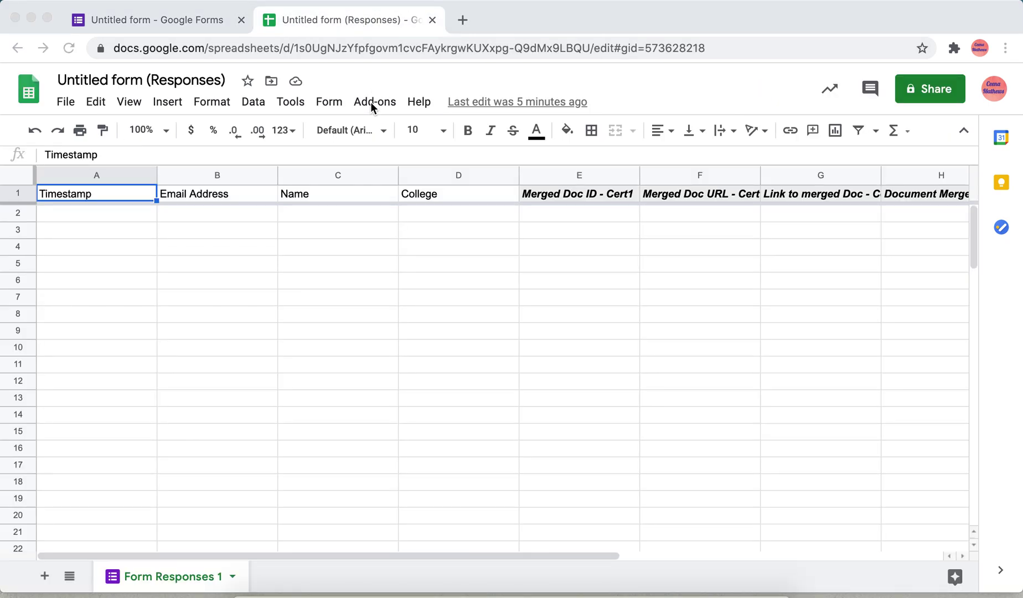
Step: Launch Autocrat from the Add-ons menu and delete the existing job 12
click(371, 102)
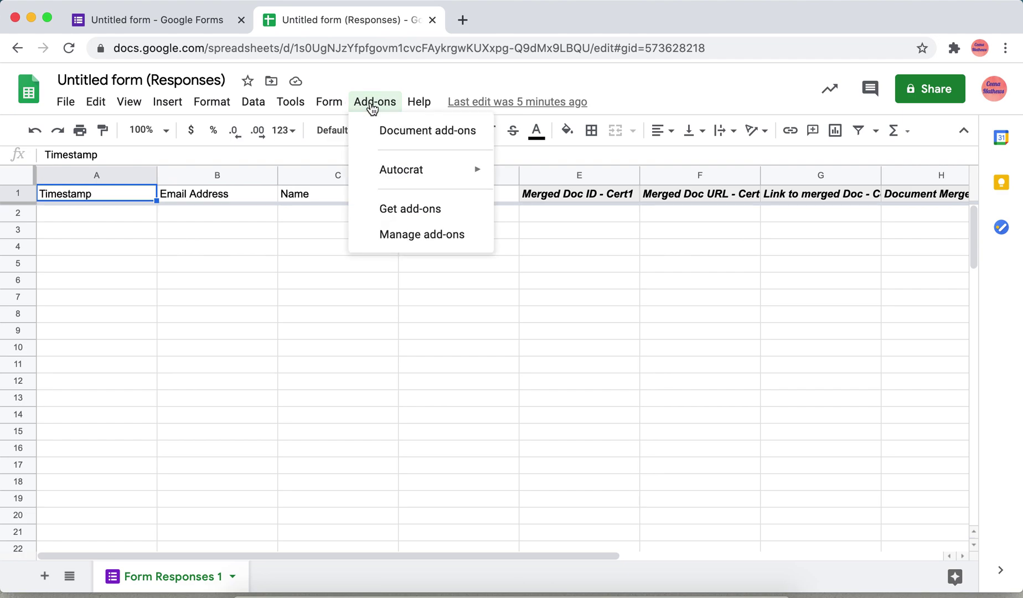
mouse_move(414, 174)
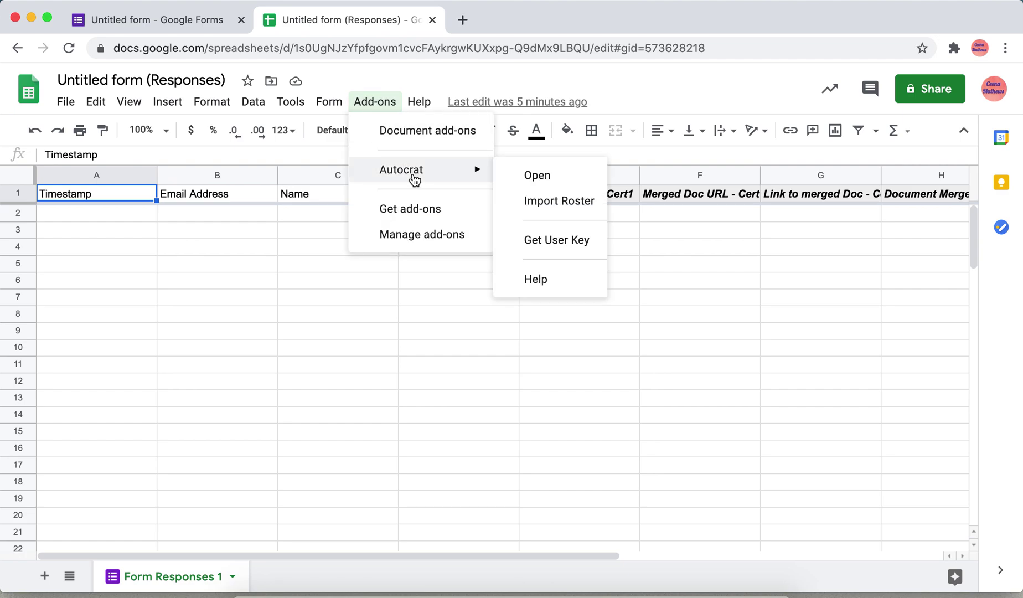
click(532, 176)
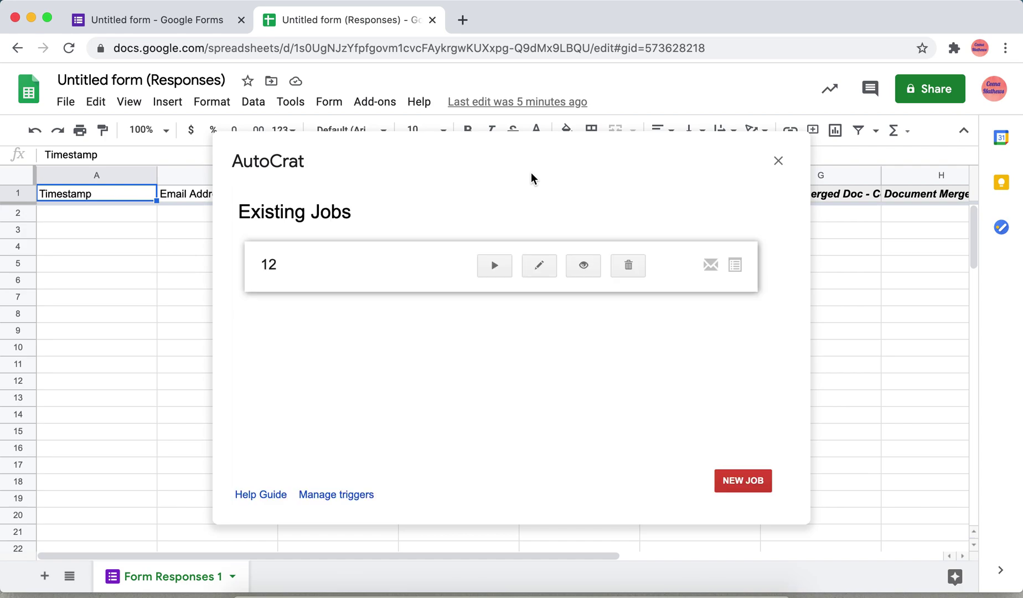
click(627, 272)
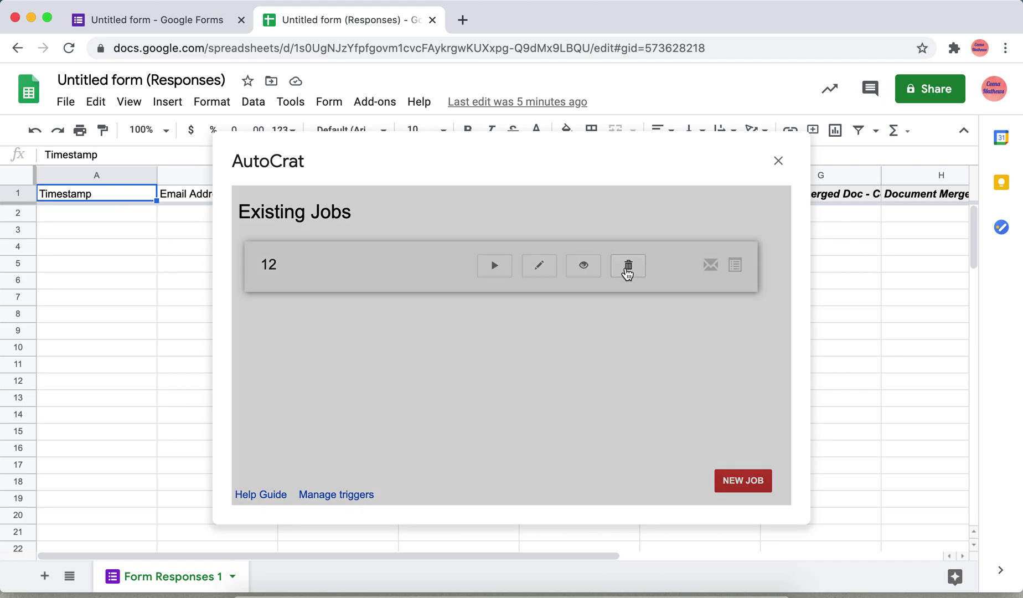
click(742, 319)
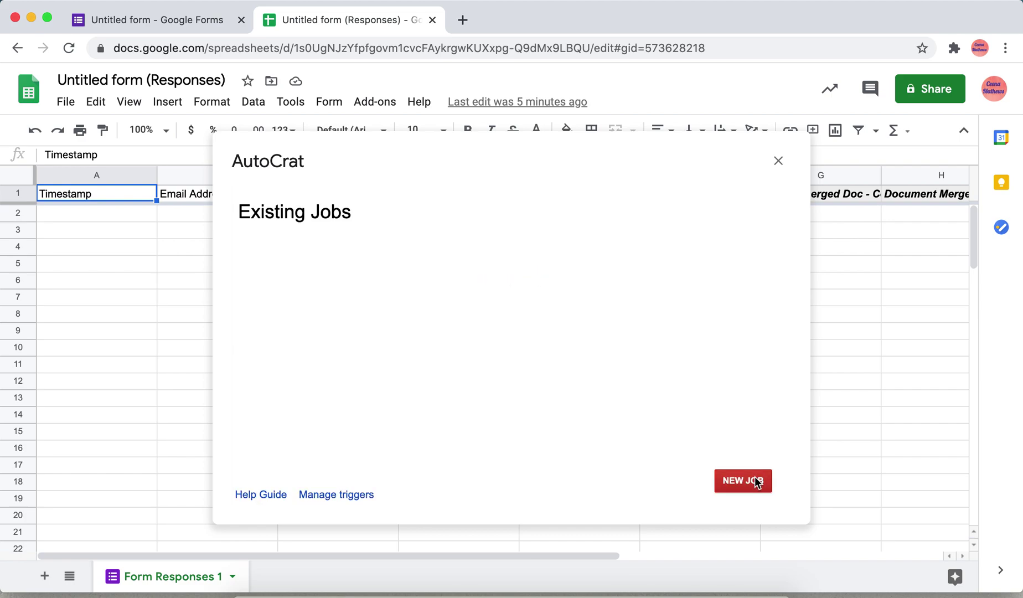
click(755, 481)
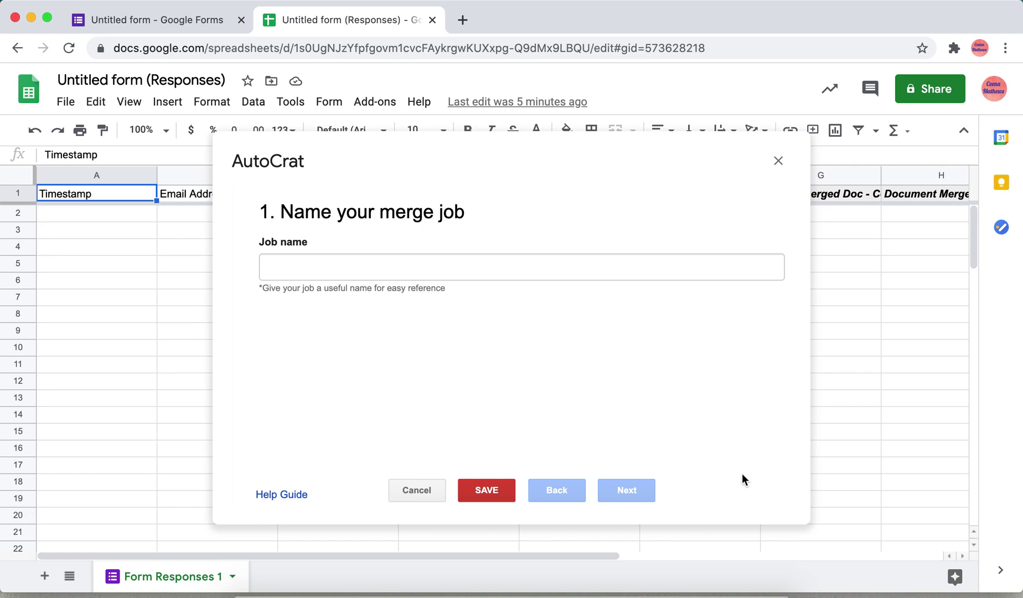
Step: Name the new AutoCrat job 'certificate', fixing the misspelling, and continue to template selection
click(384, 274)
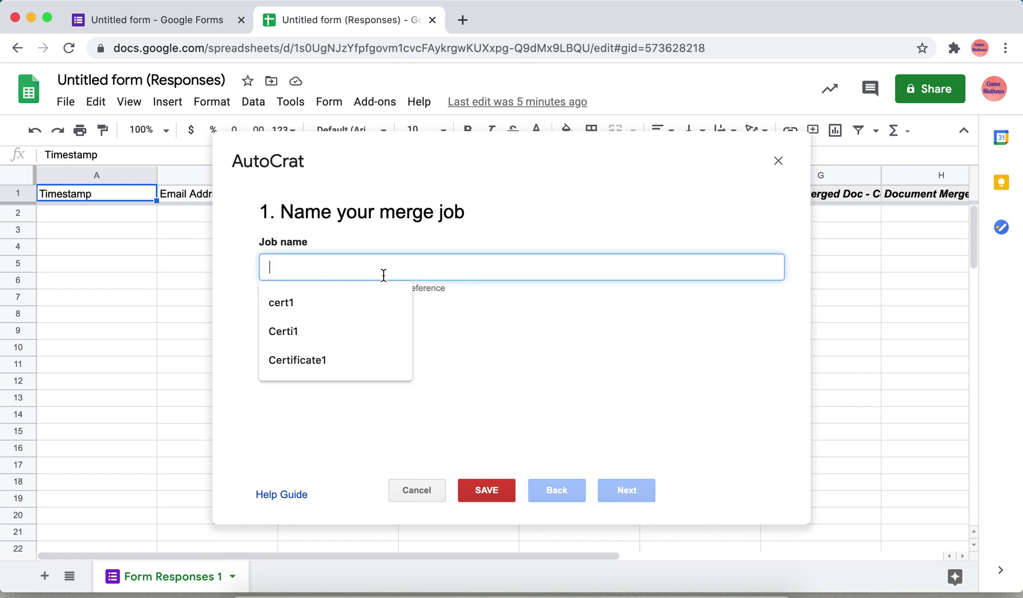
text(certi)
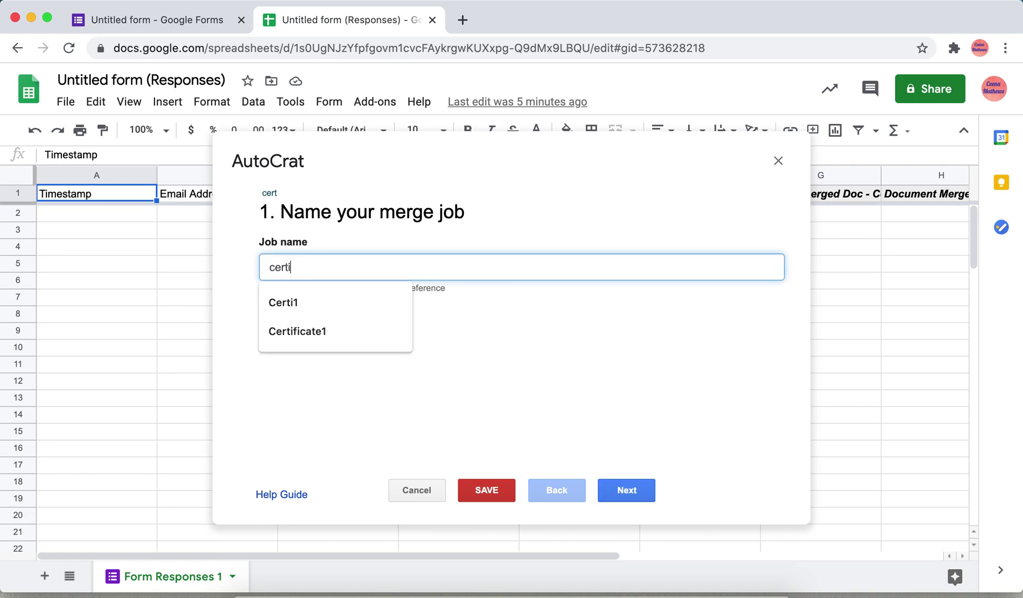
text(fitcate)
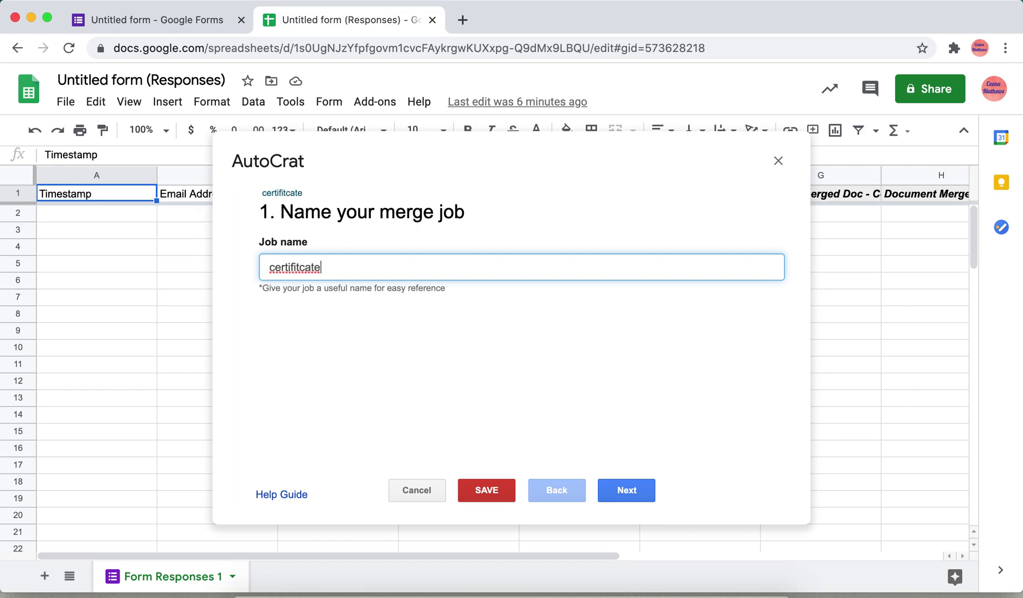
click(307, 266)
key(BackSpace)
key(BackSpace)
key(BackSpace)
text(ic)
click(629, 492)
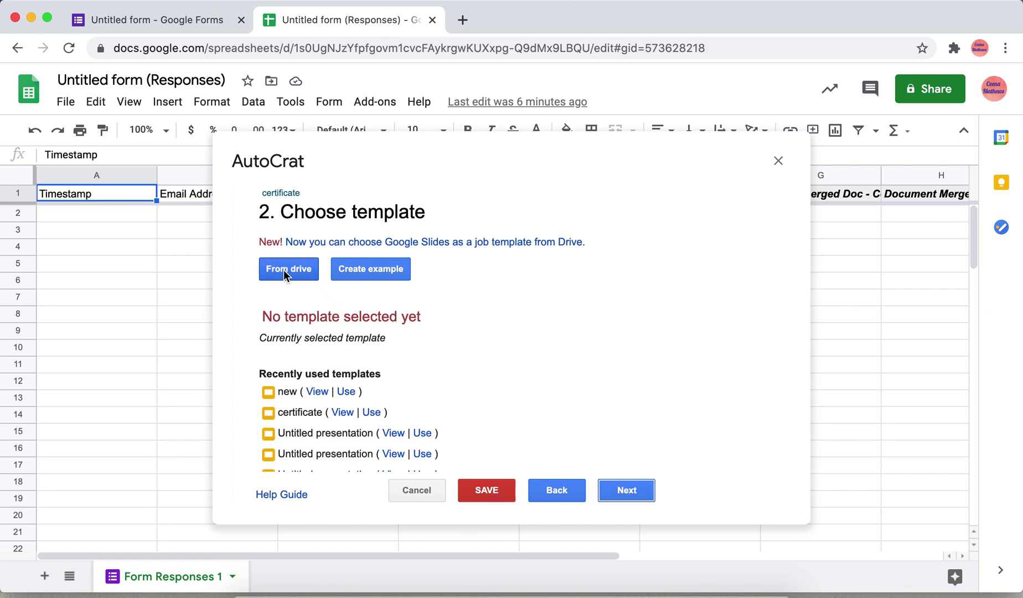
Step: Select the Slides file 'new' from Drive as the job's template and continue
click(283, 269)
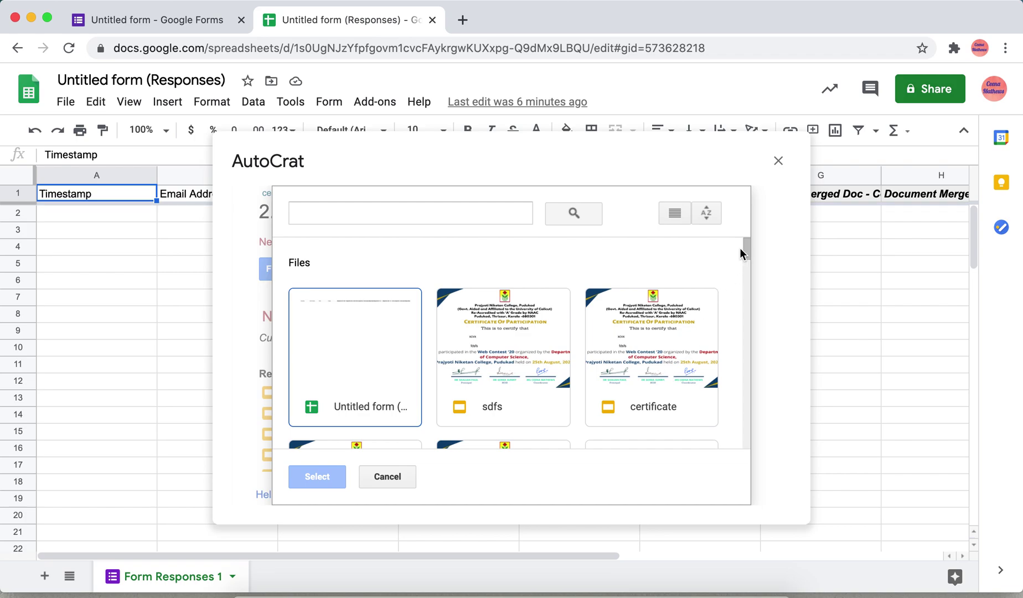
drag(746, 244, 746, 255)
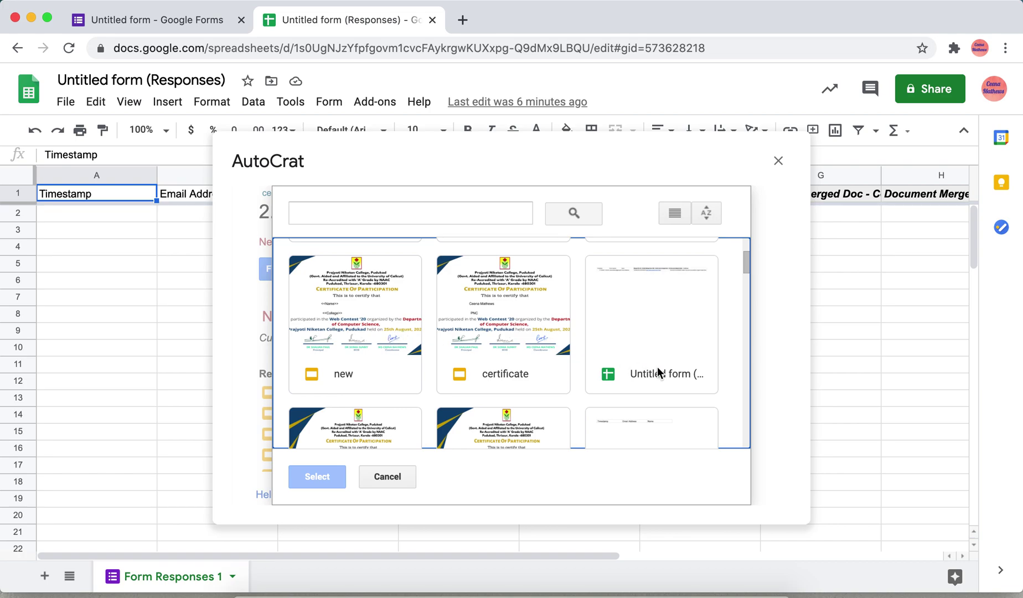
click(332, 317)
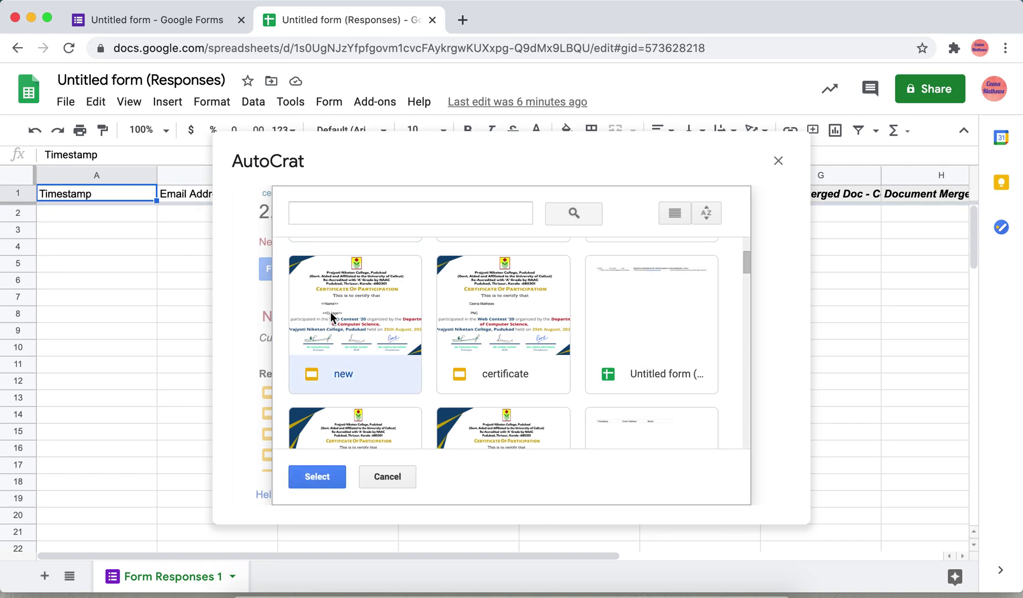
click(331, 317)
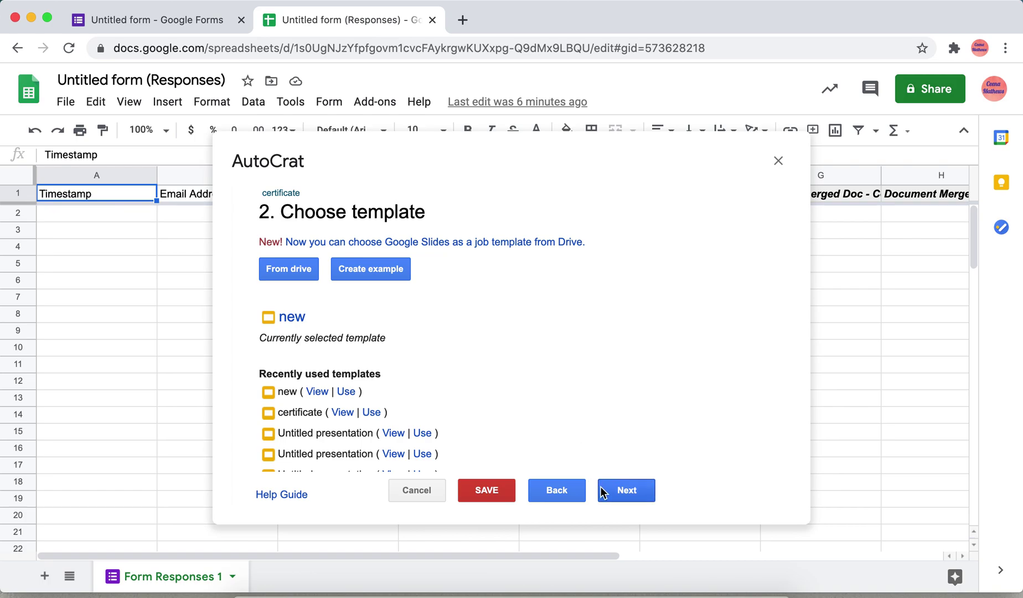
click(624, 492)
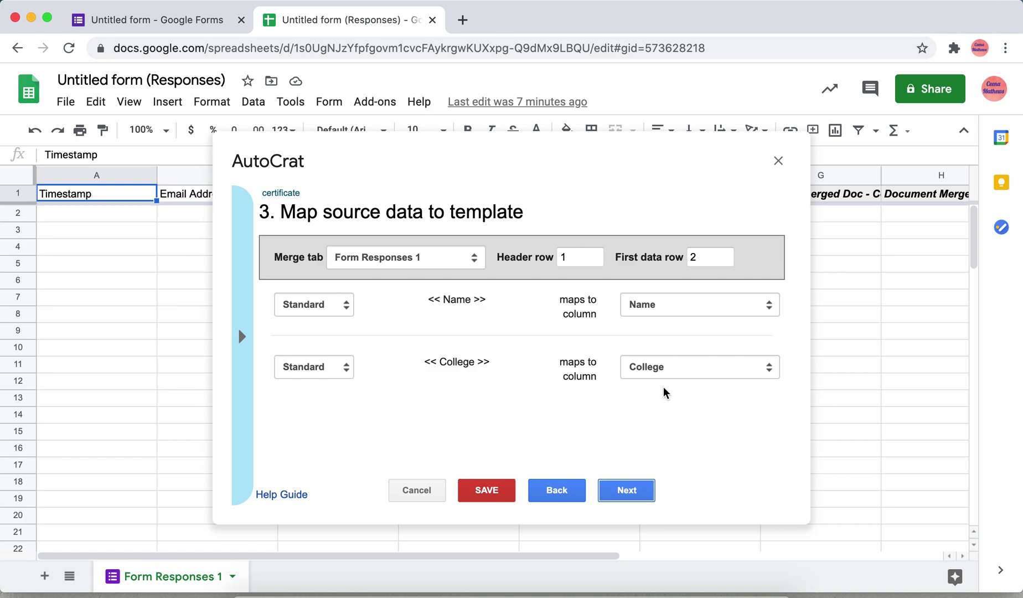
Step: Check the form's Name and College questions against the tag mapping, then continue to file settings
click(168, 16)
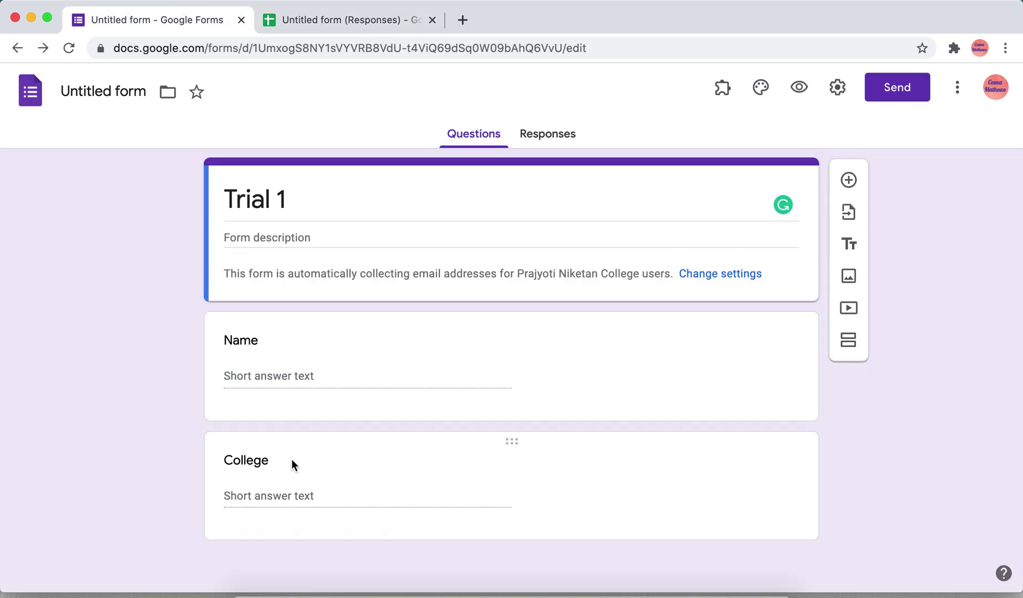
click(374, 22)
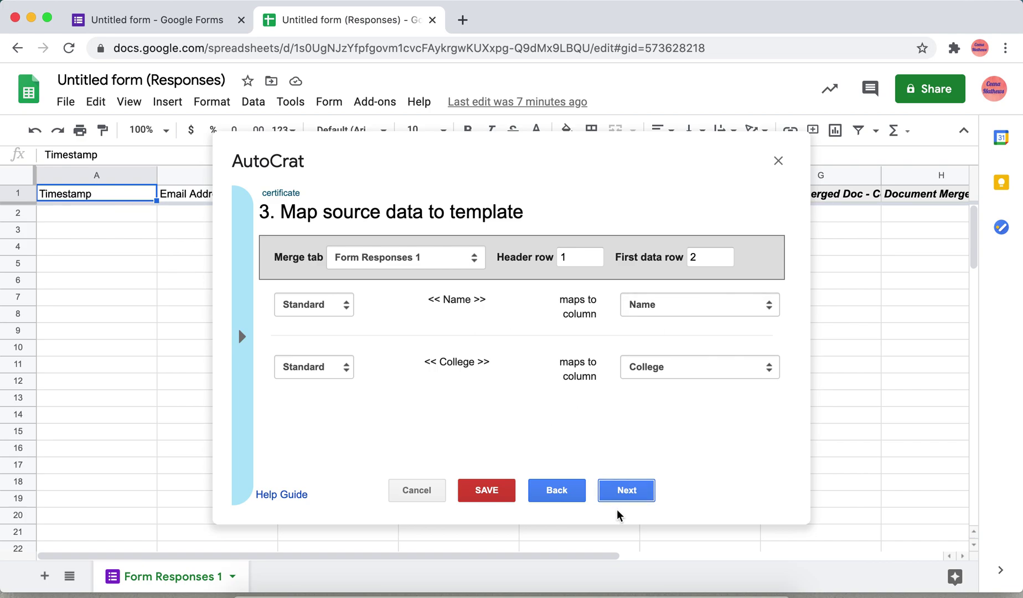
click(629, 494)
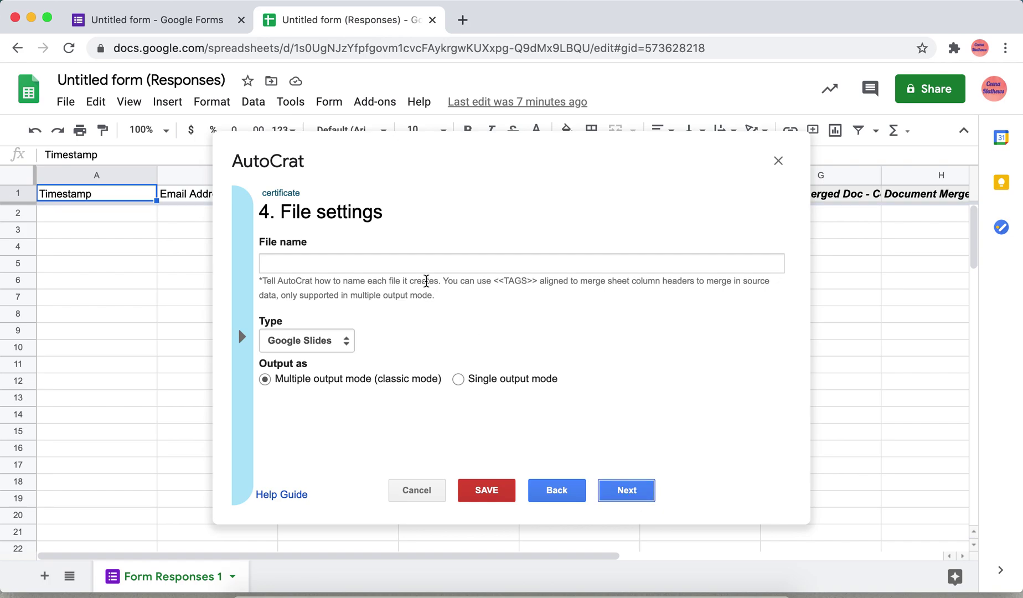
Step: Name the output files 'certi' with file type PDF and continue to destination folders
click(435, 266)
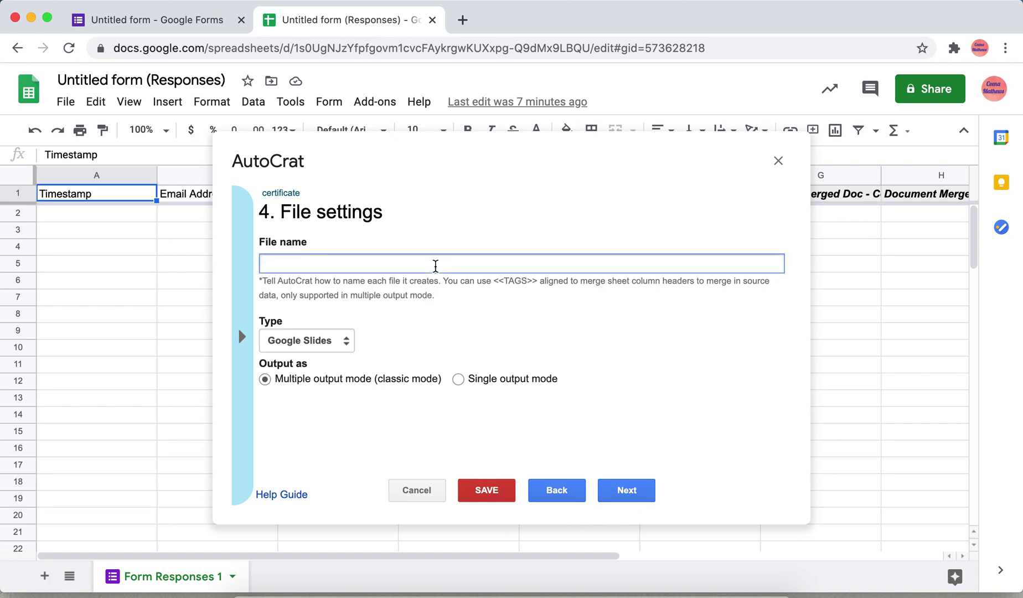
text(certi)
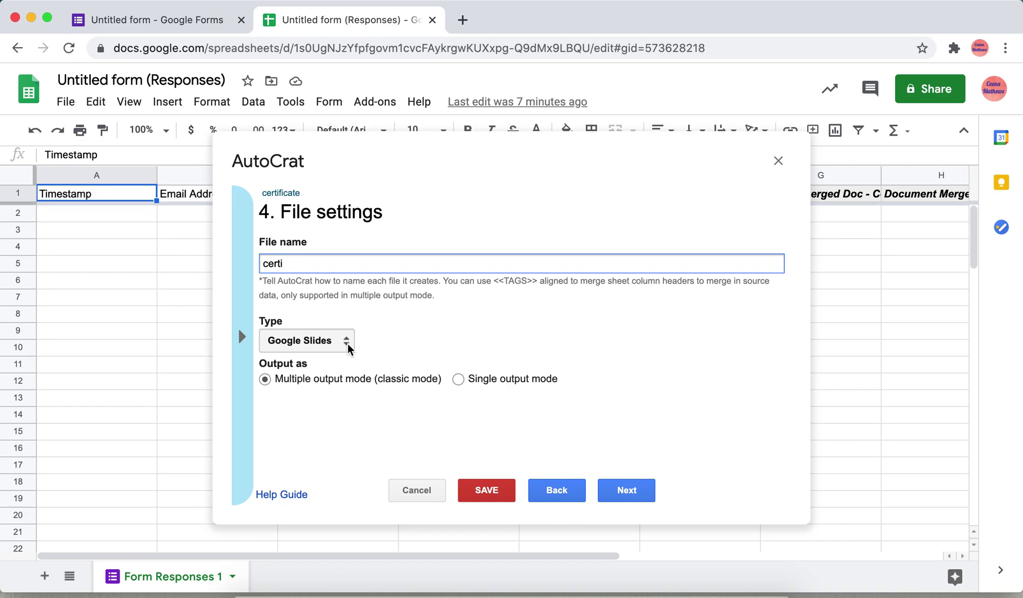
click(347, 343)
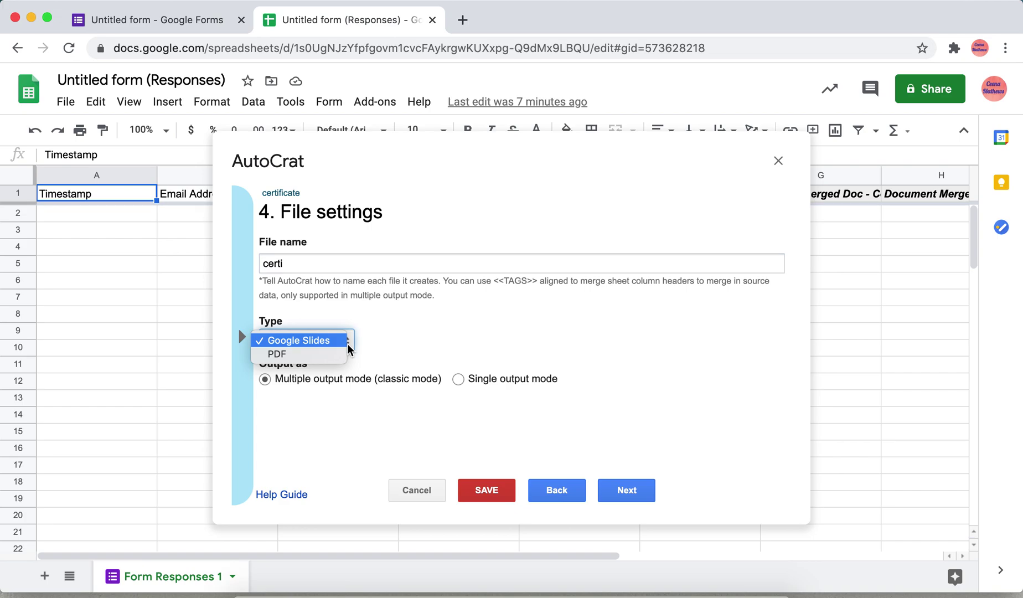
click(321, 356)
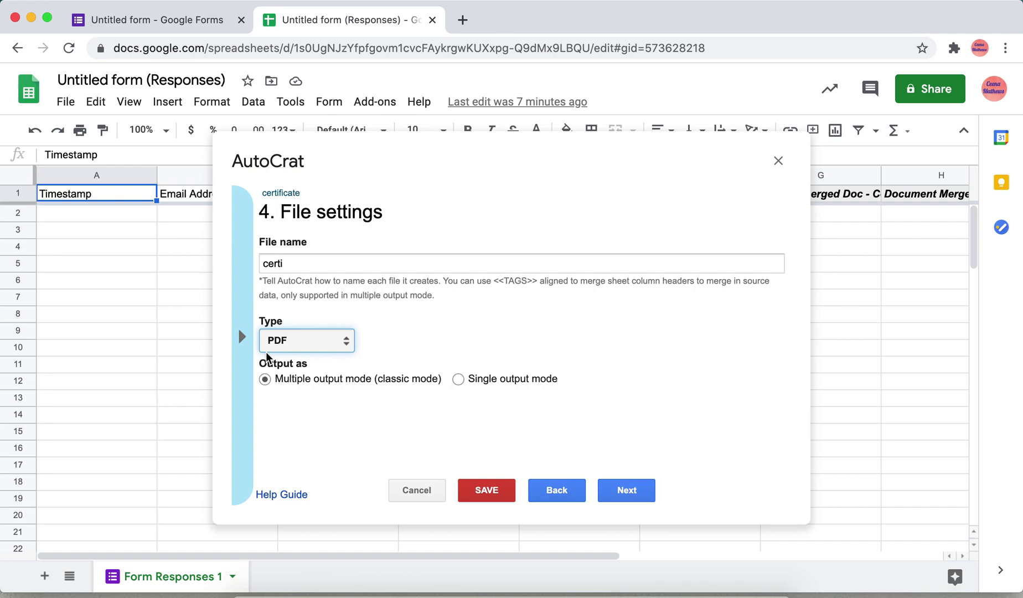
click(628, 495)
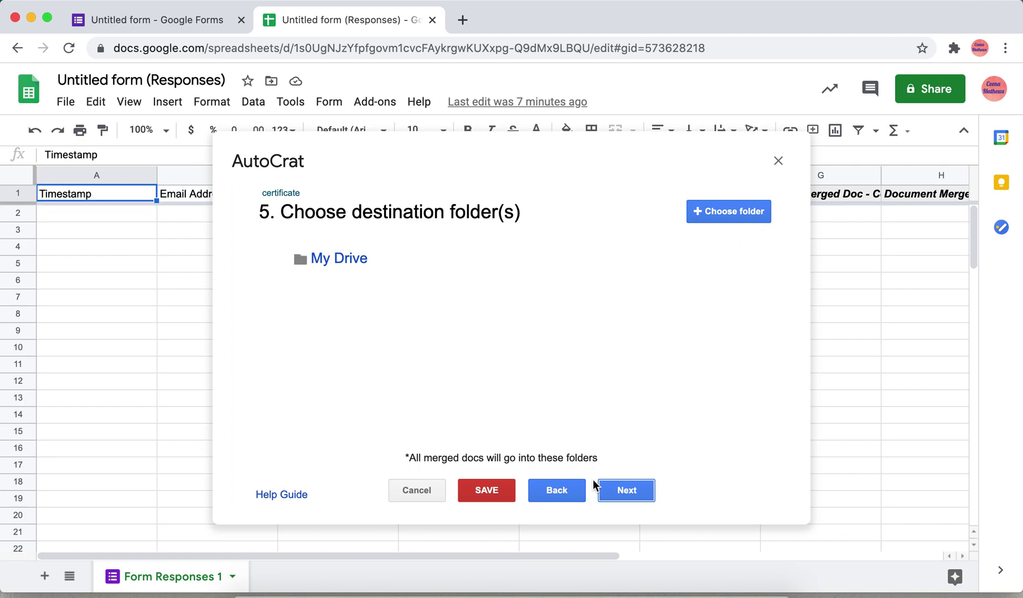
Step: Skip ahead to Share docs & send emails, enabling PDF sharing and the no-reply sender
click(610, 492)
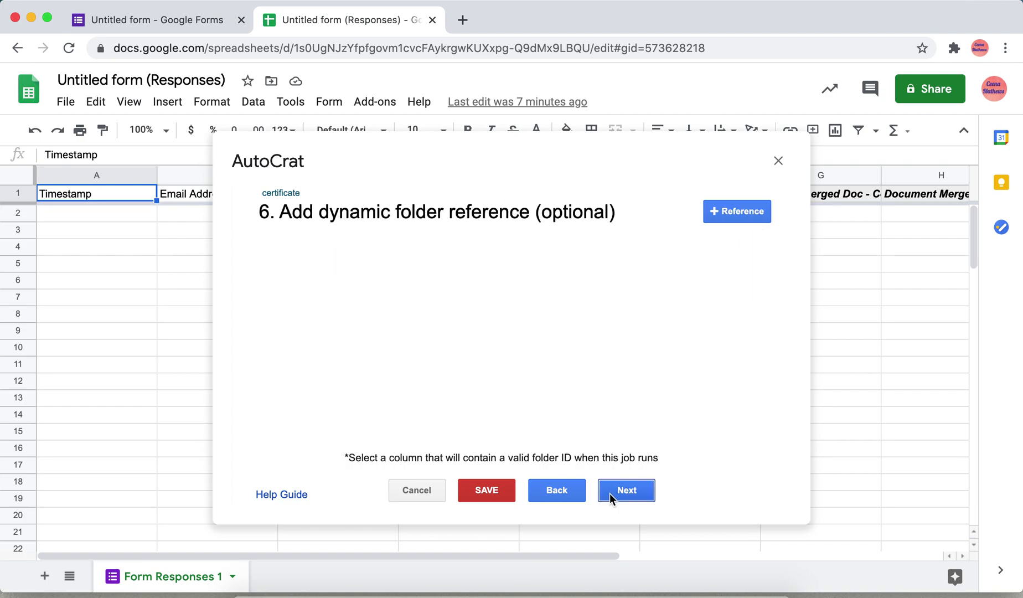
click(610, 492)
click(611, 497)
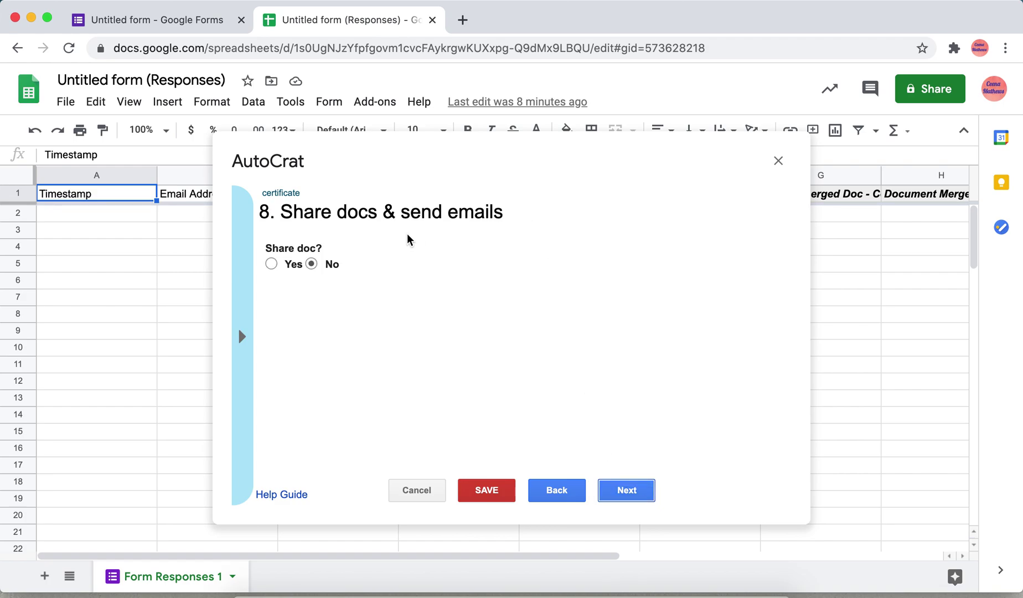
click(272, 264)
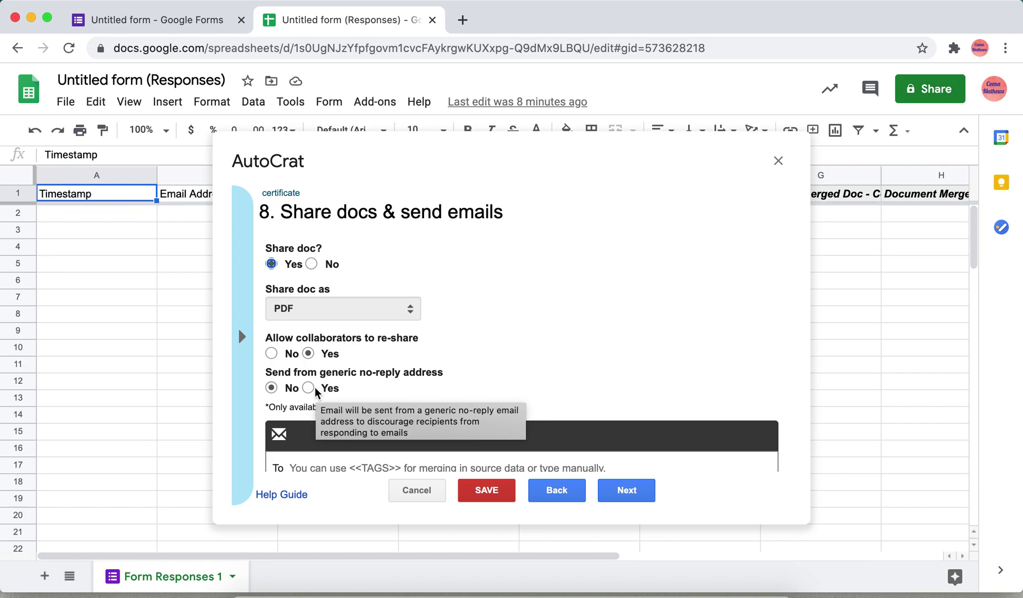
click(310, 388)
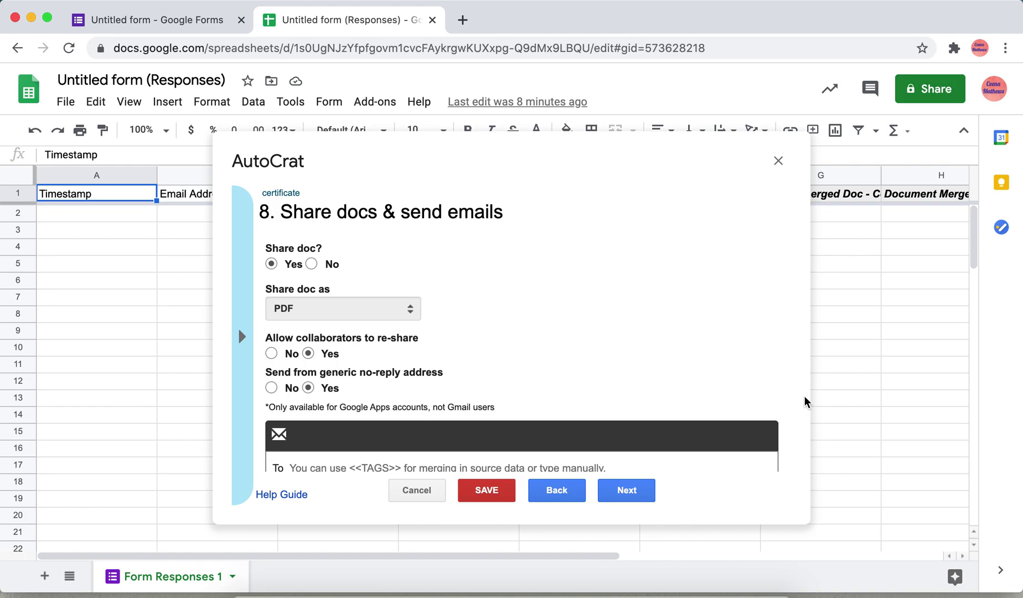
scroll(786, 404, down, 2)
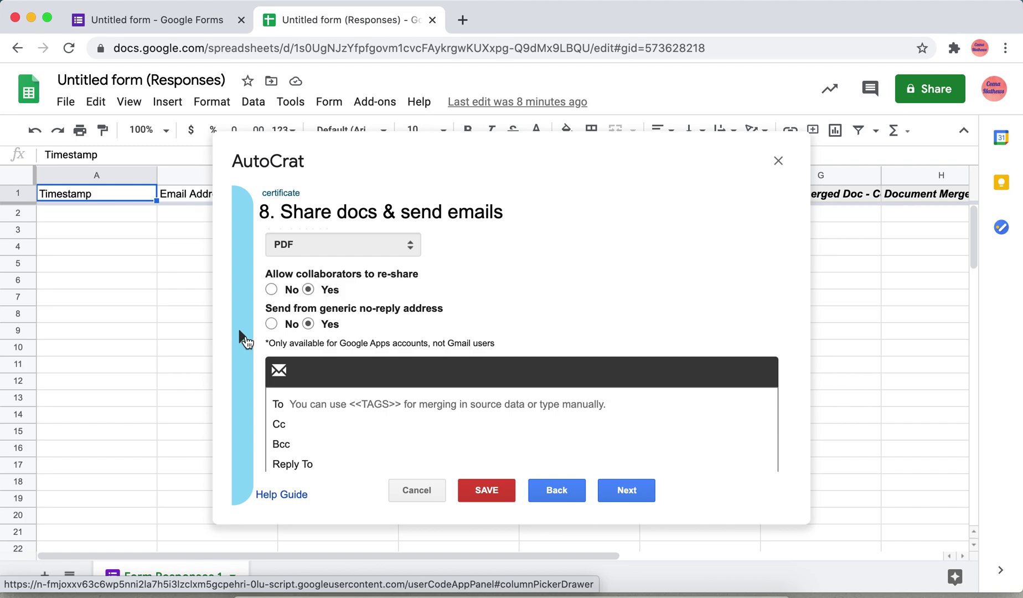
click(247, 344)
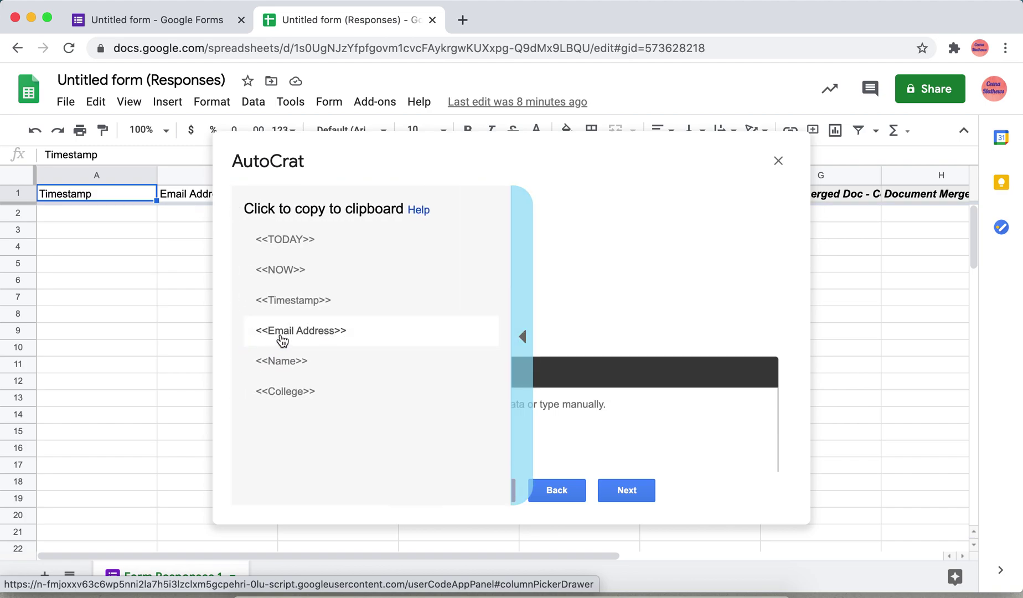
Step: Copy the <<Email Address>> merge tag and paste it as the email's To recipient
right_click(280, 335)
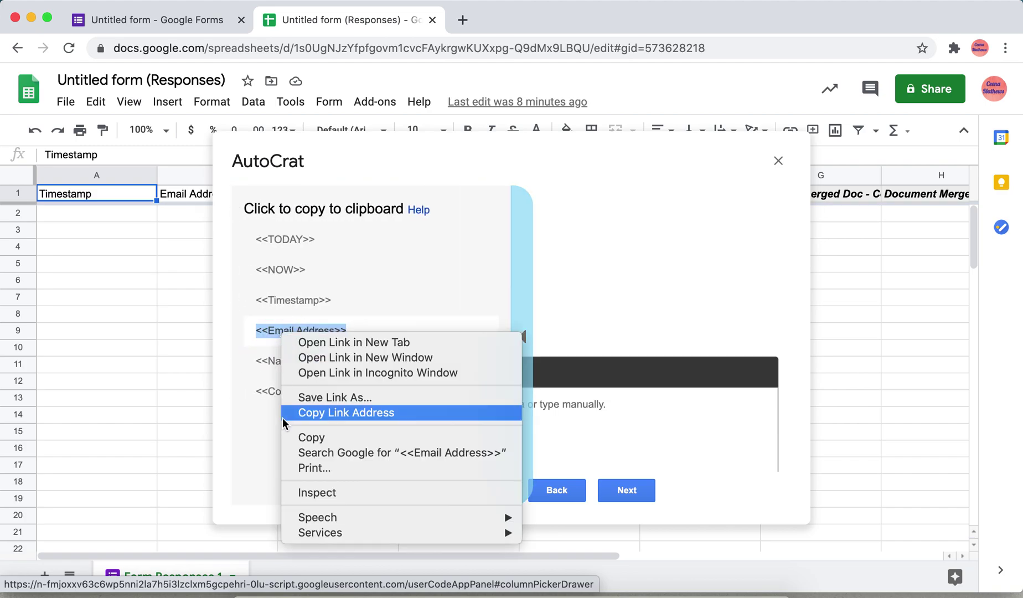
click(289, 436)
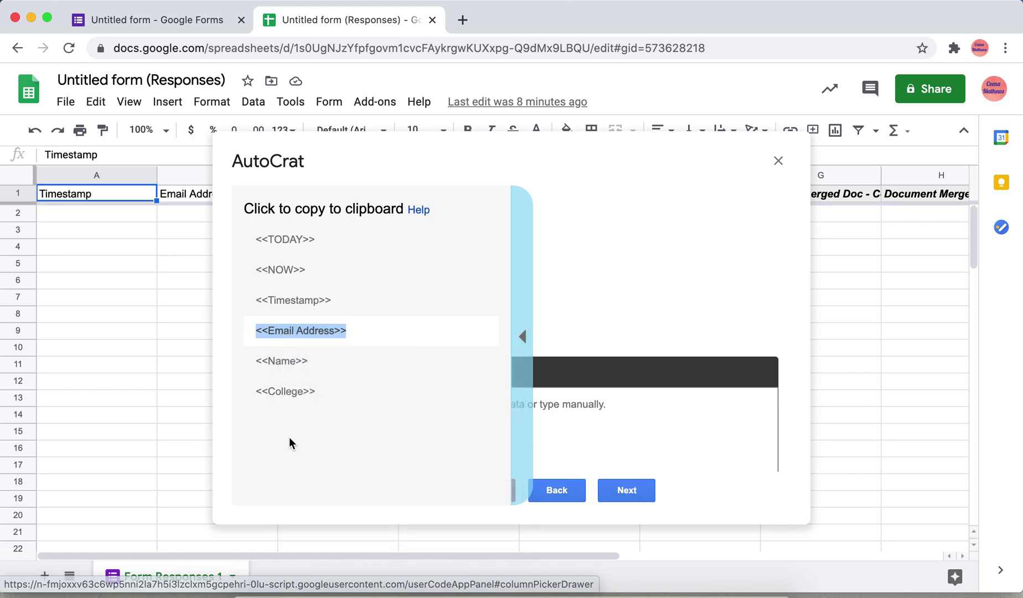
click(522, 336)
click(399, 406)
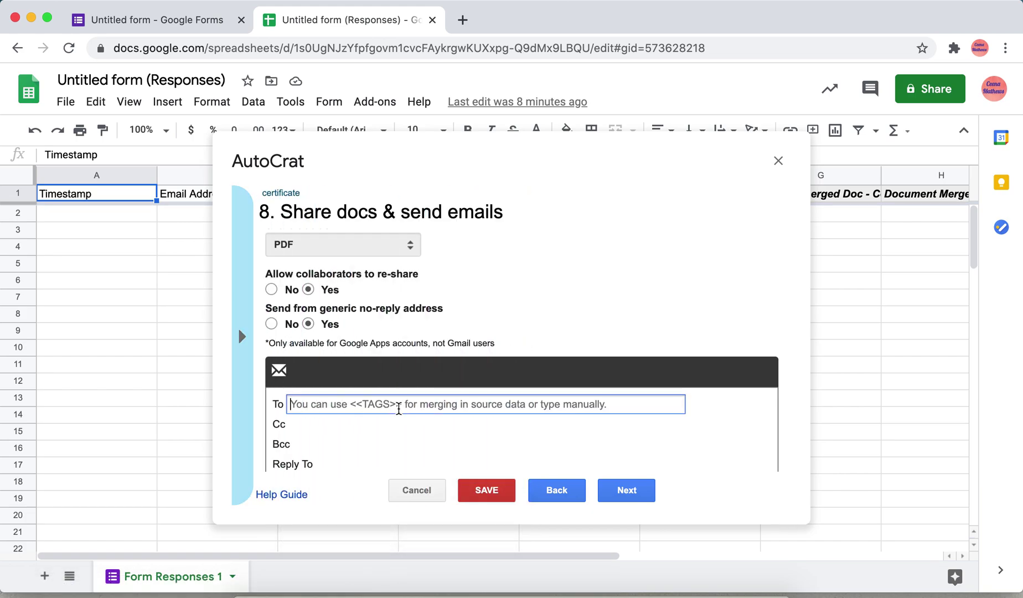
key(super+v)
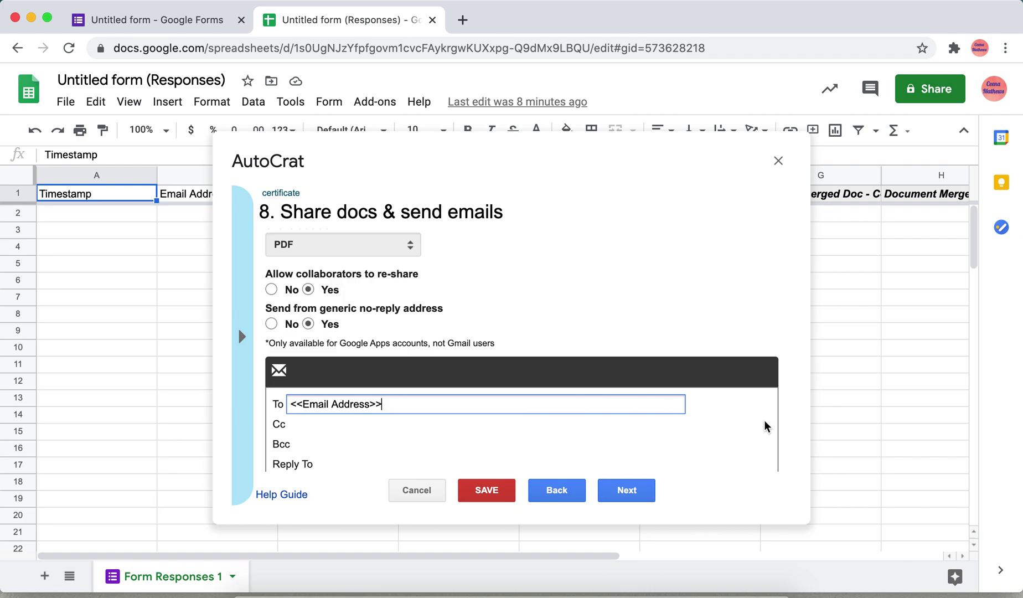
click(781, 425)
Step: Set the email subject to 'Participation Certificate' and the message to 'Thank you'
scroll(782, 421, down, 4)
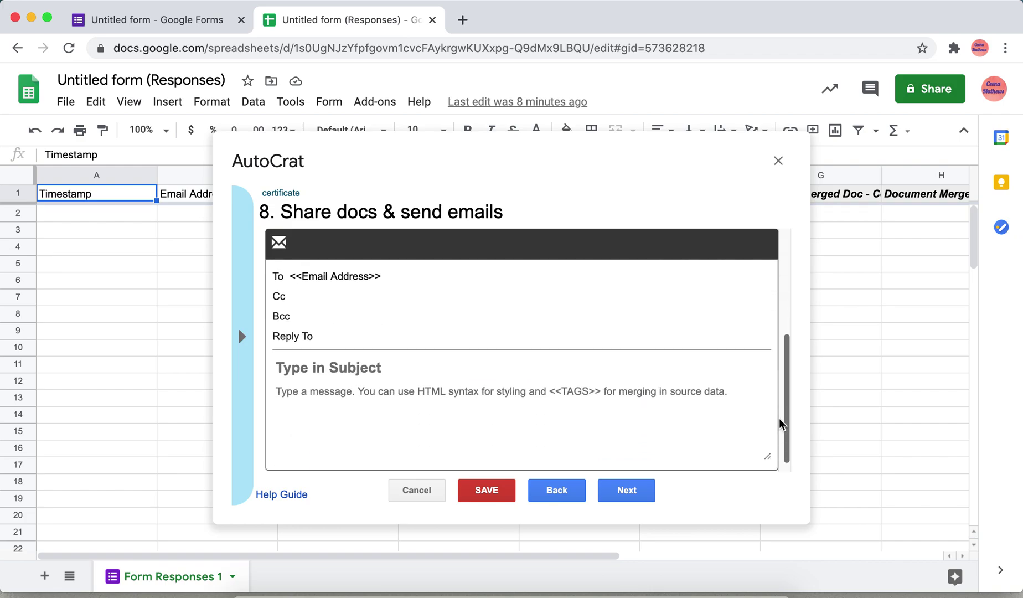
click(347, 367)
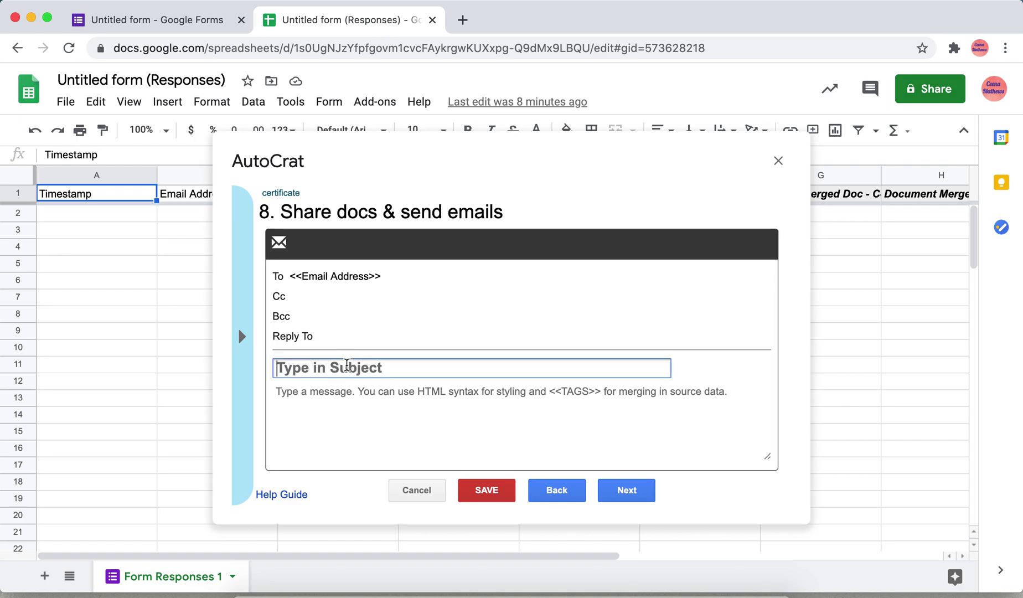
text(Partici)
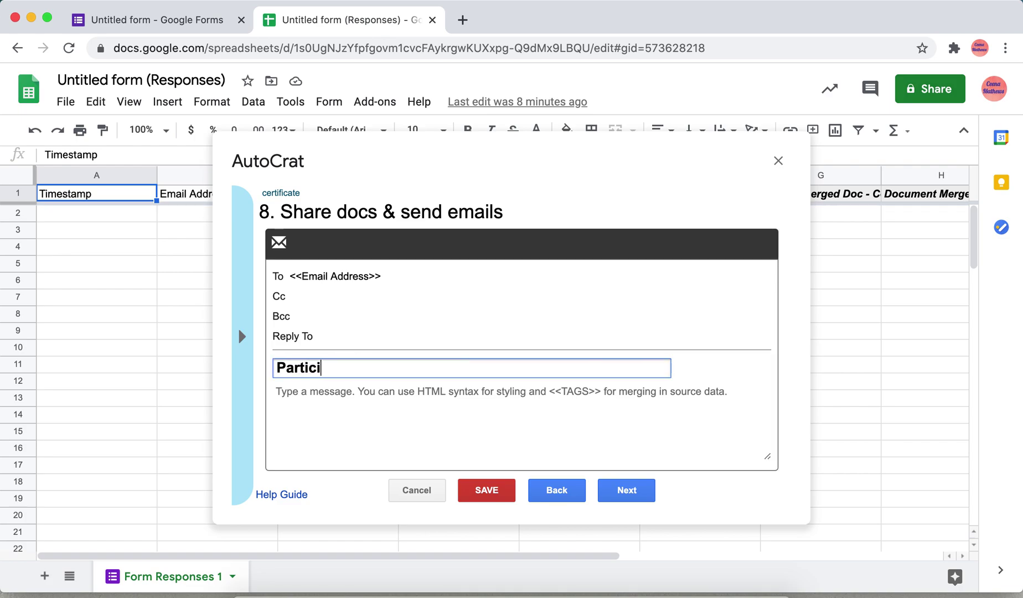
text(pation Certificate)
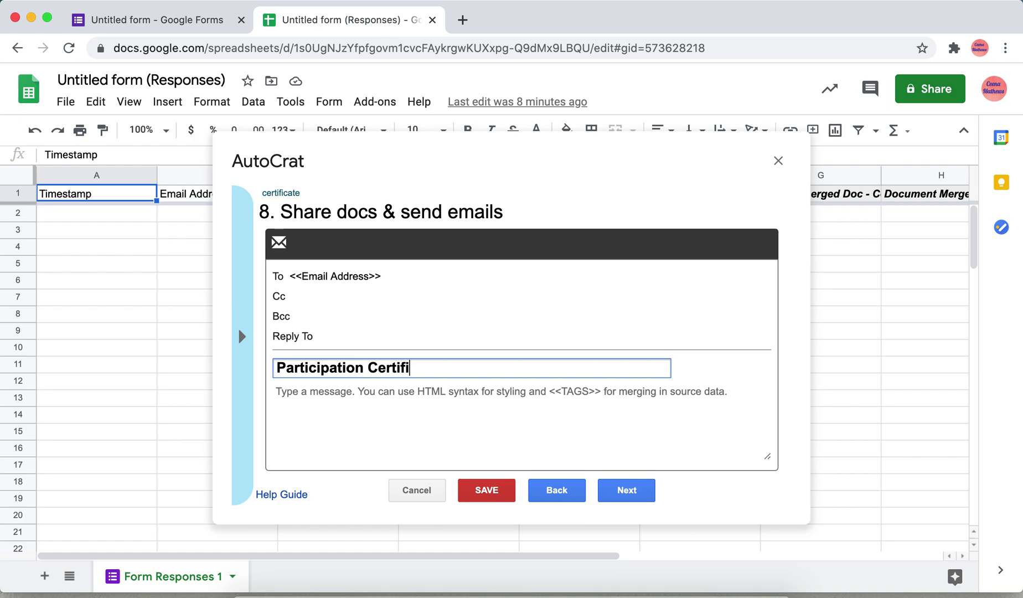
click(347, 402)
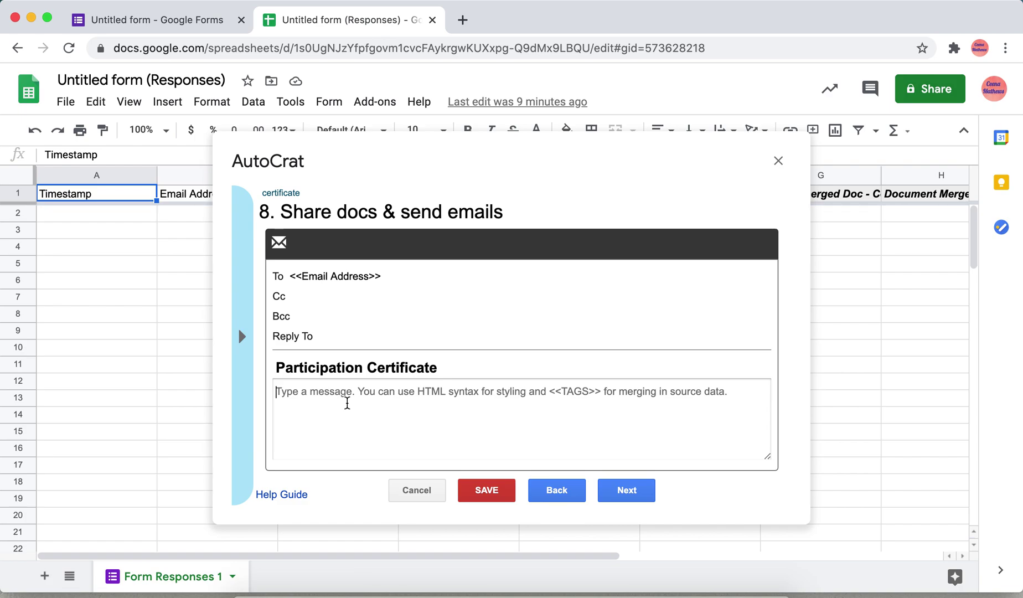
text(tthqank)
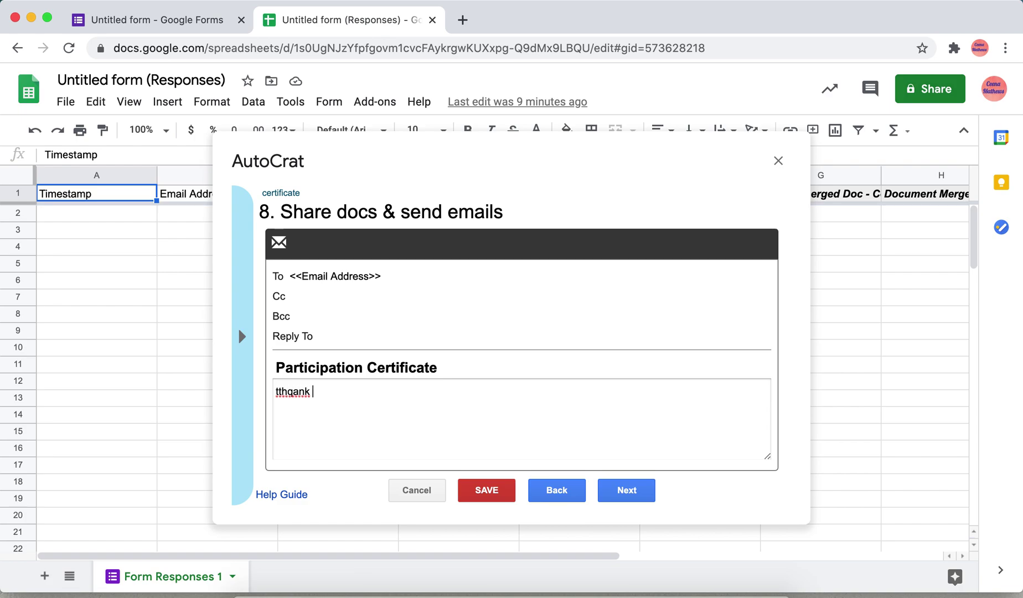
key(BackSpace)
key(BackSpace)
key(BackSpace)
key(BackSpace)
key(BackSpace)
key(BackSpace)
key(BackSpace)
key(BackSpace)
text(Thank you)
Step: Set the certificate job to run on form submission, save it, and close AutoCrat
click(626, 490)
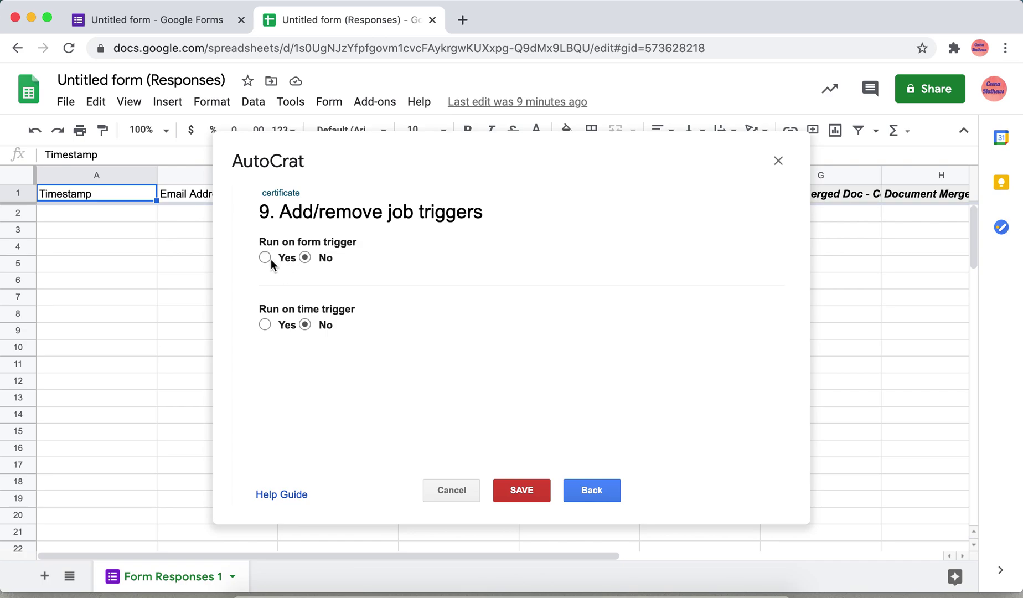
click(266, 258)
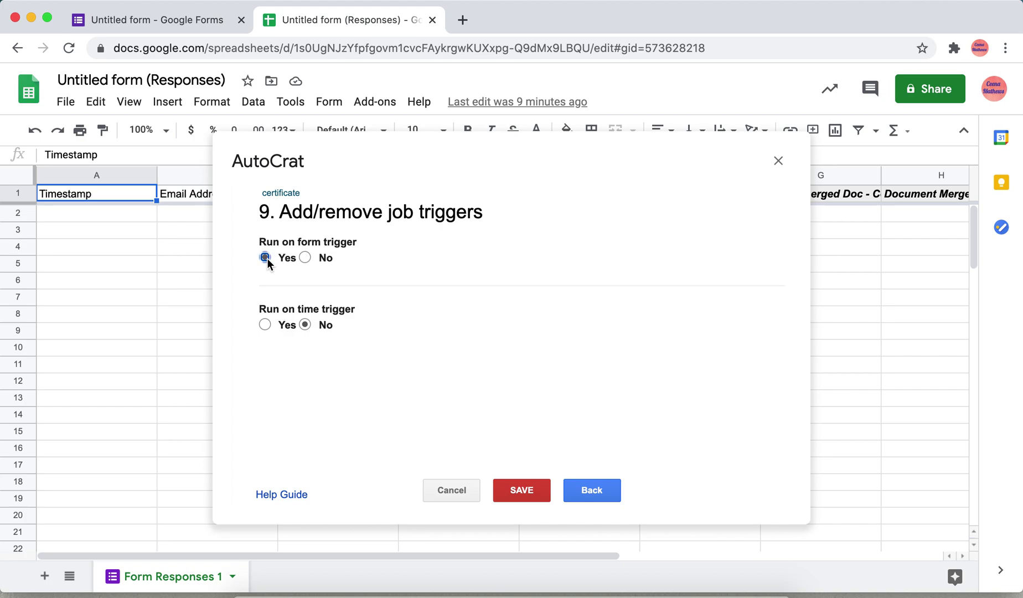
click(522, 491)
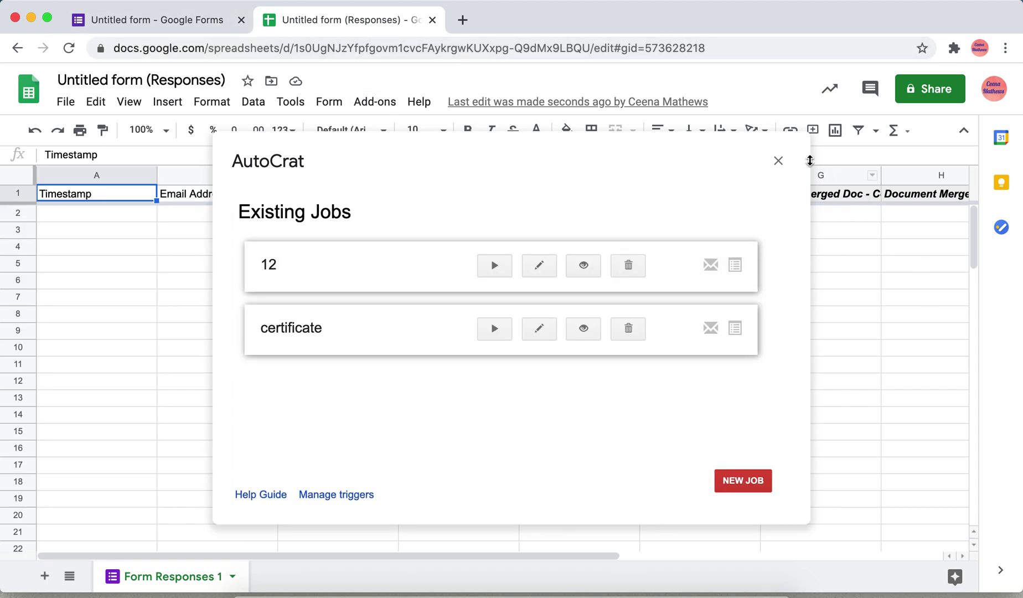
click(777, 161)
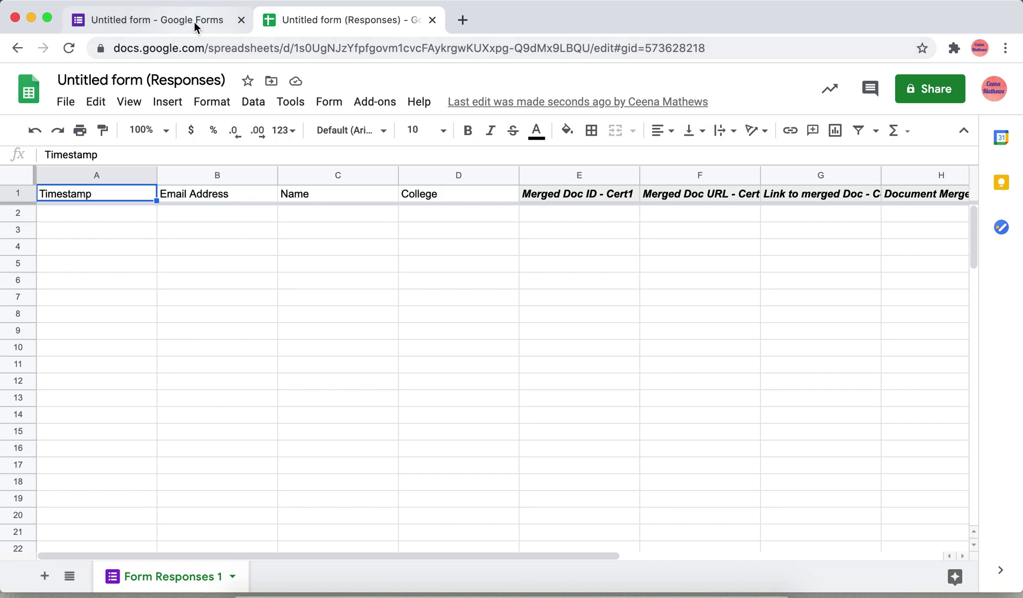
Step: Preview the form and submit a test response with a respondent's name and college 'Prajyoti Niketan College'
click(194, 26)
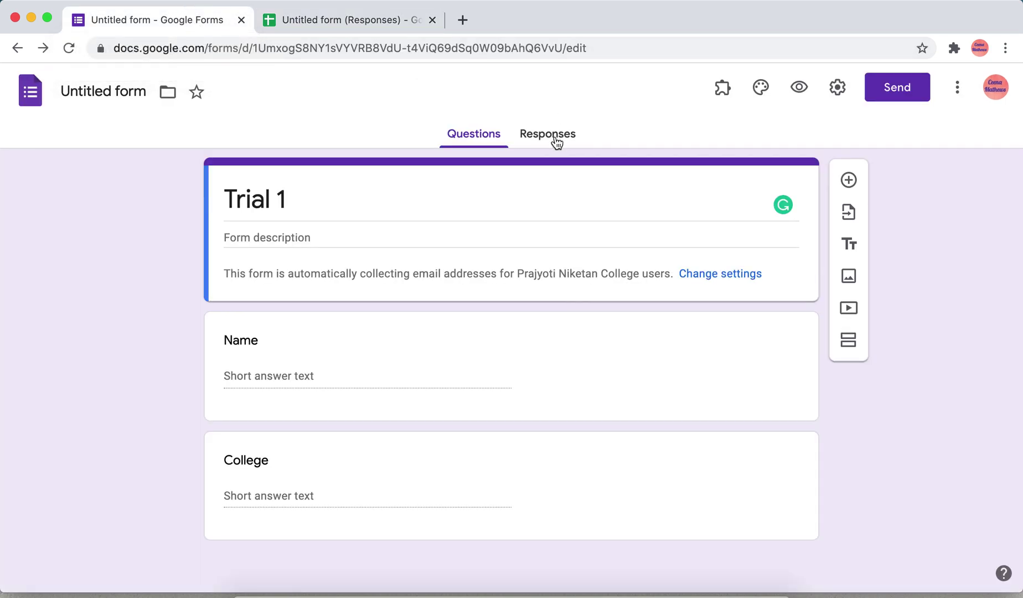
click(800, 87)
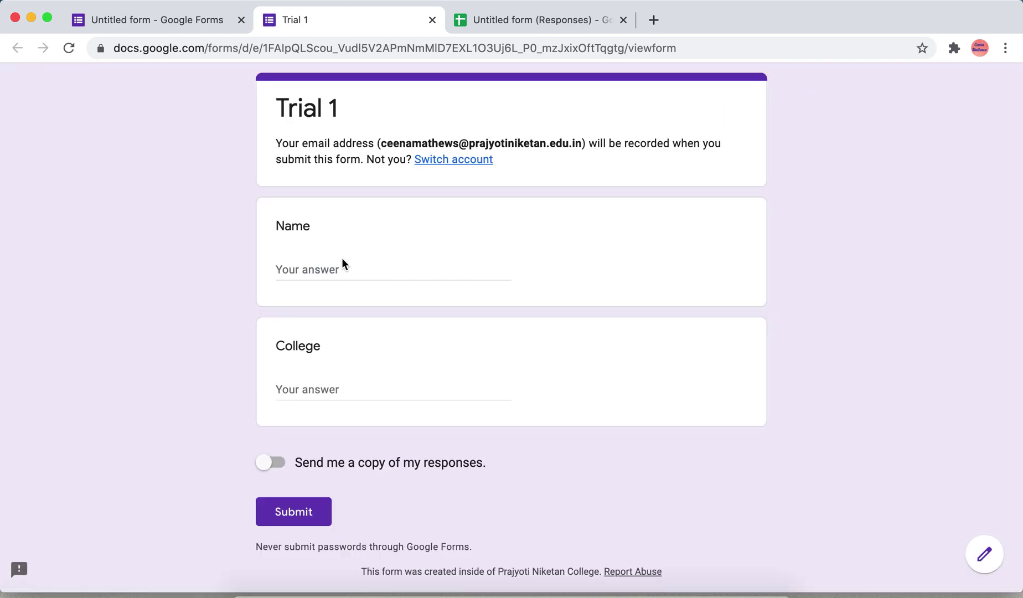
click(340, 267)
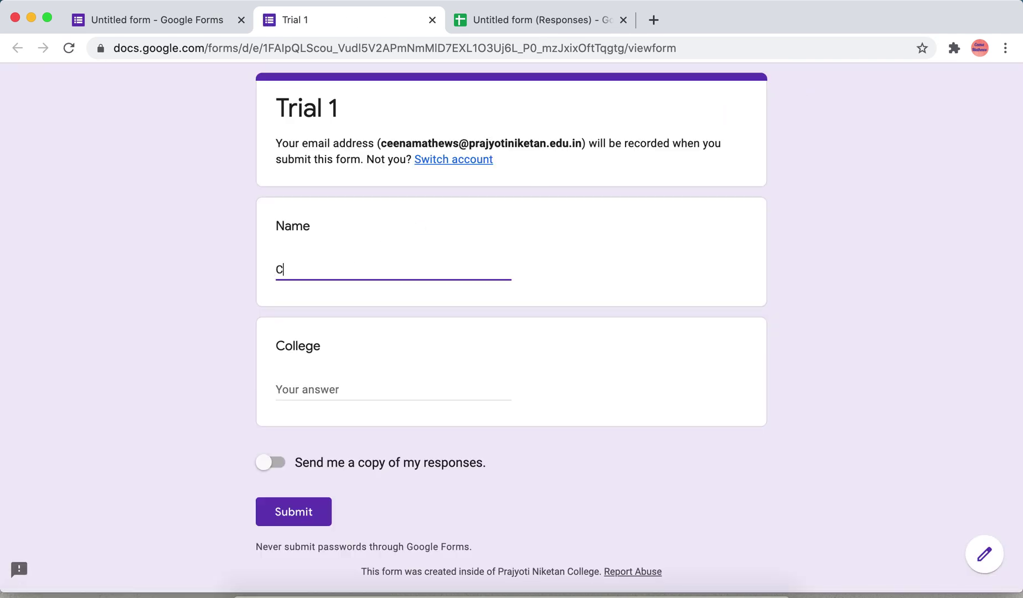
click(335, 388)
text(Pra)
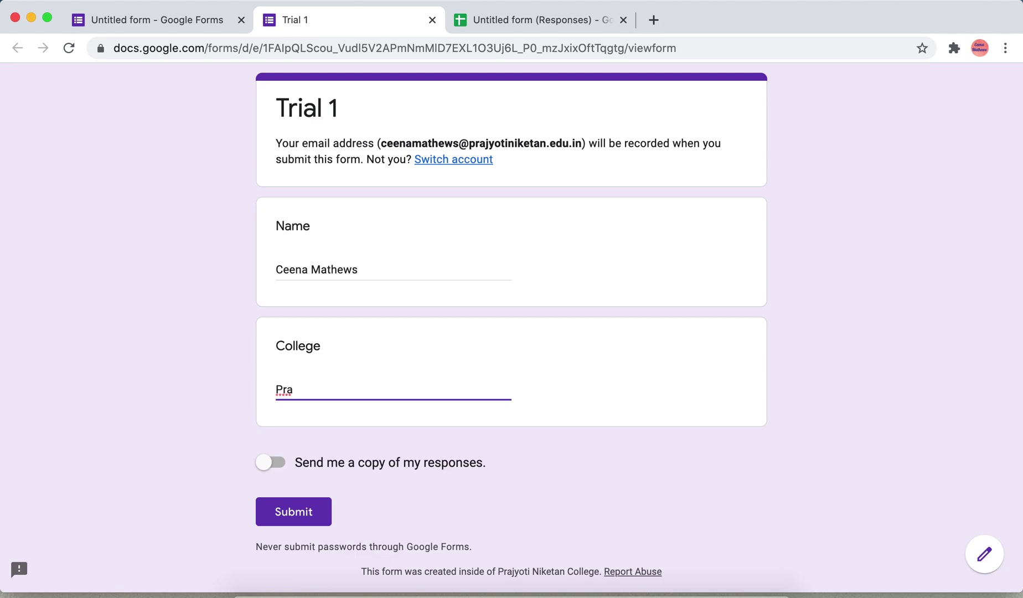
text(jyoti Niketan Colle)
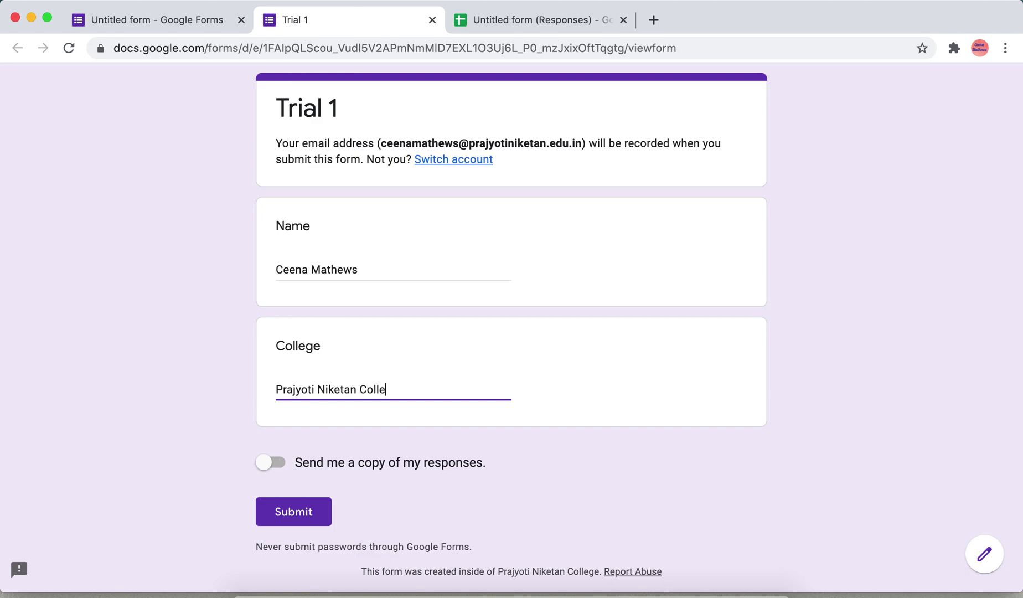
text(ge)
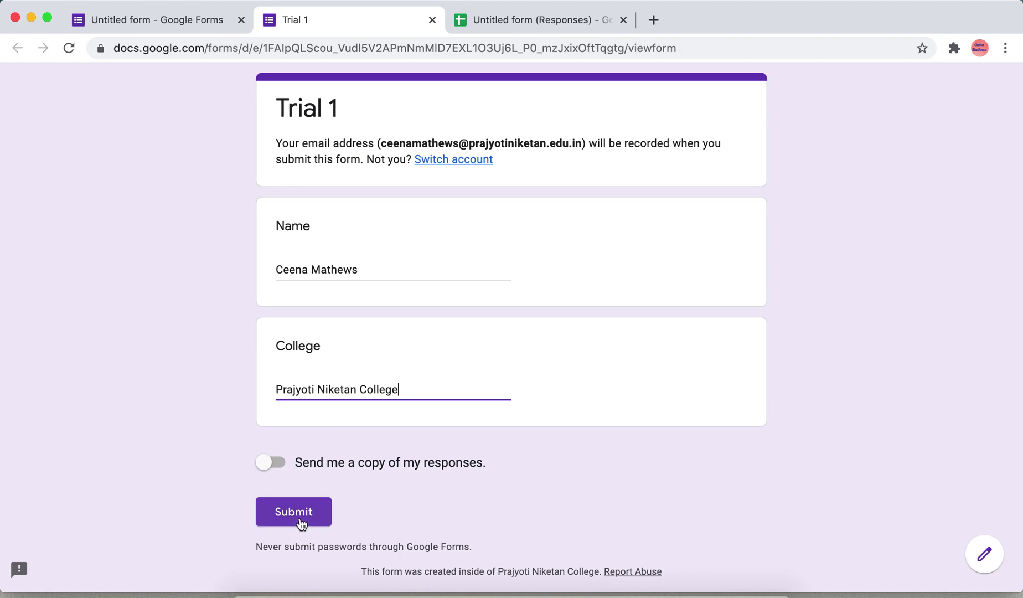
click(299, 518)
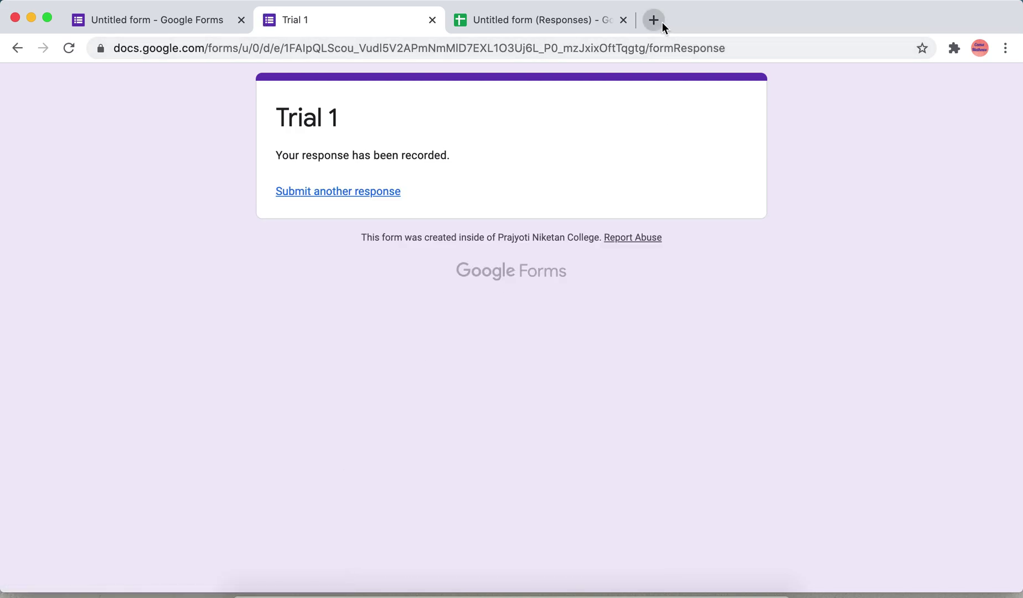
click(662, 23)
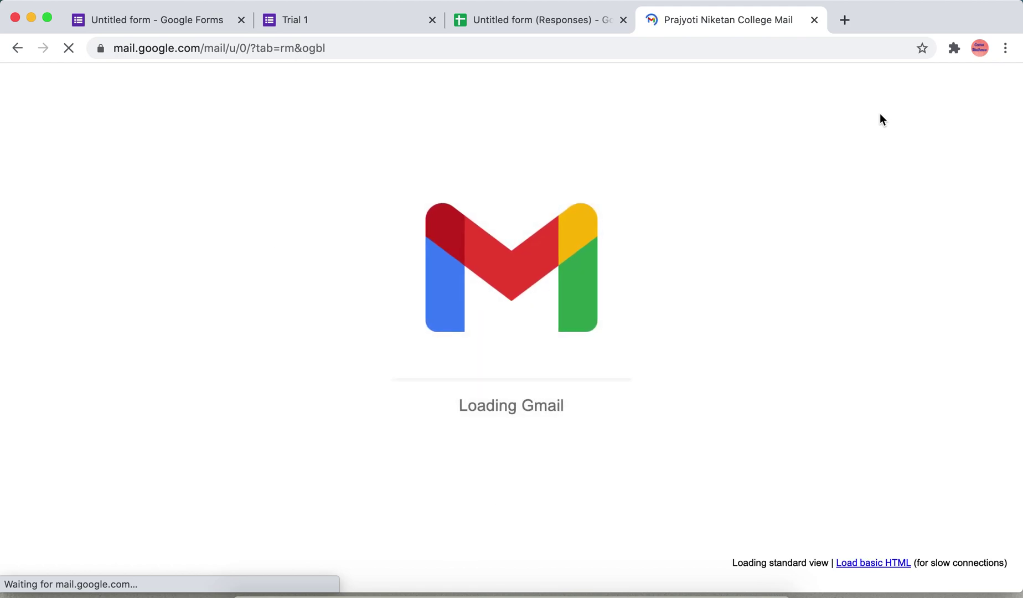
Step: Preview the certi.pdf attachment on the Participation Certificate email in Gmail
click(462, 196)
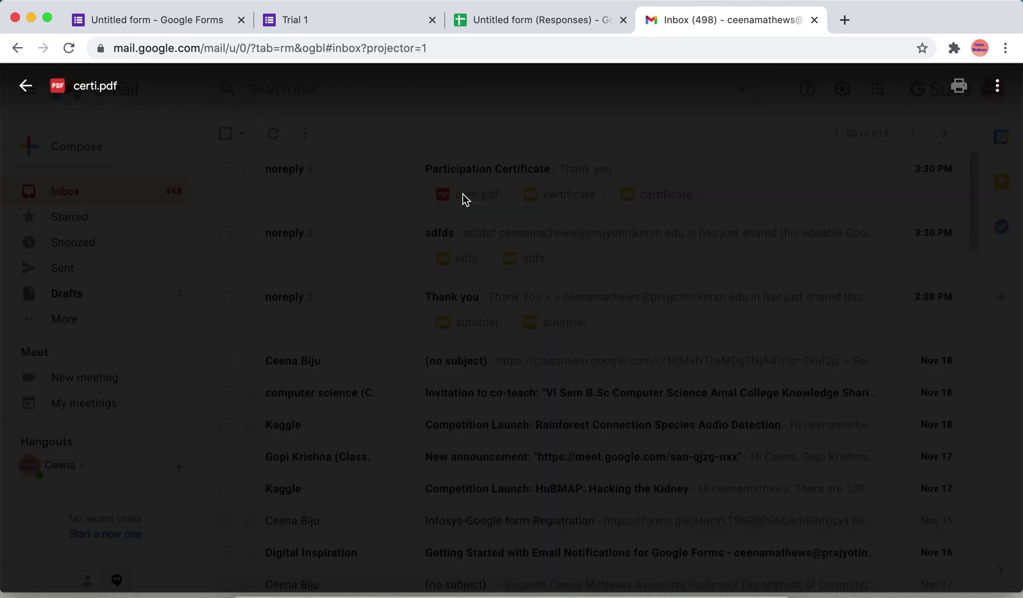